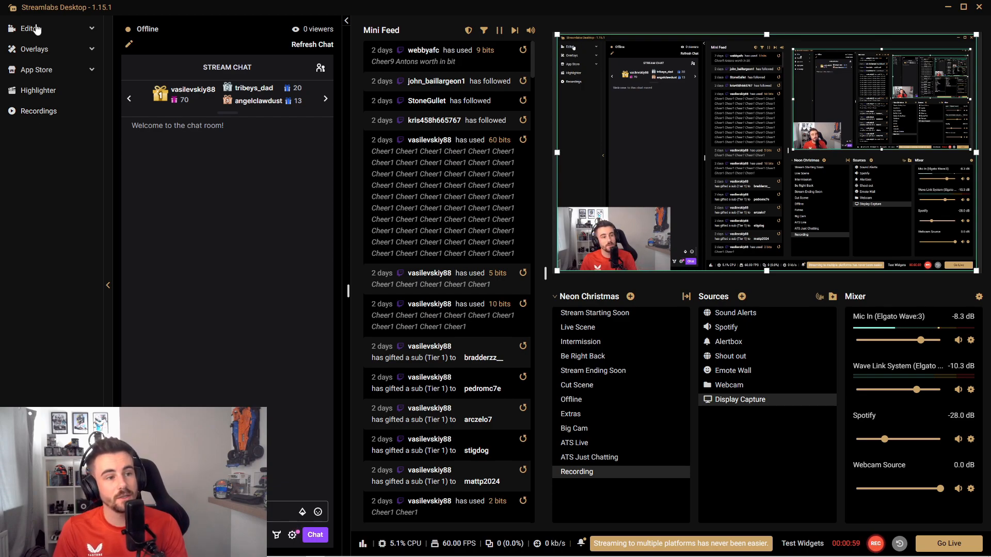
Step: Open the Layout Editor and choose the layout with a full-height column on each side of the Editor Display
{"action": "left_click", "coordinate": [93, 31]}
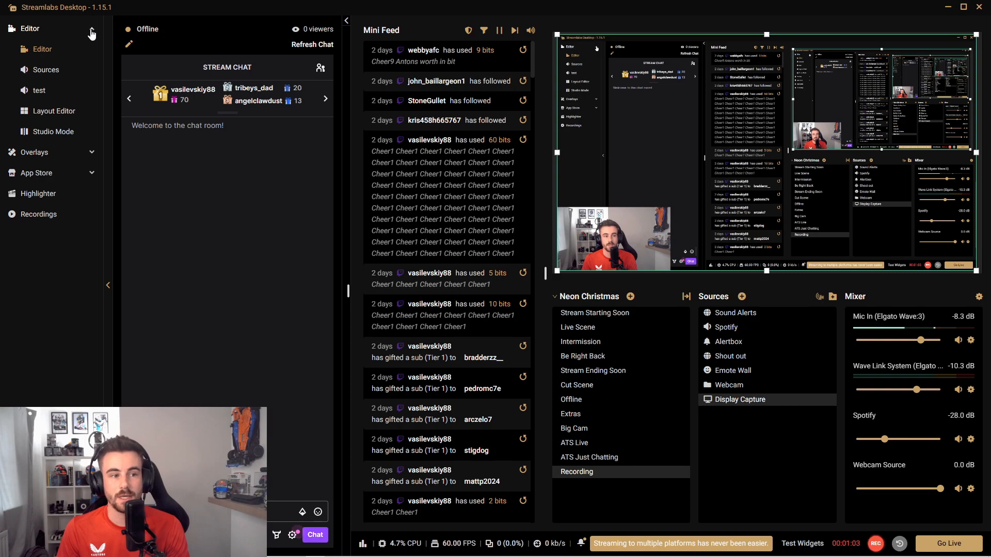
{"action": "left_click", "coordinate": [53, 112]}
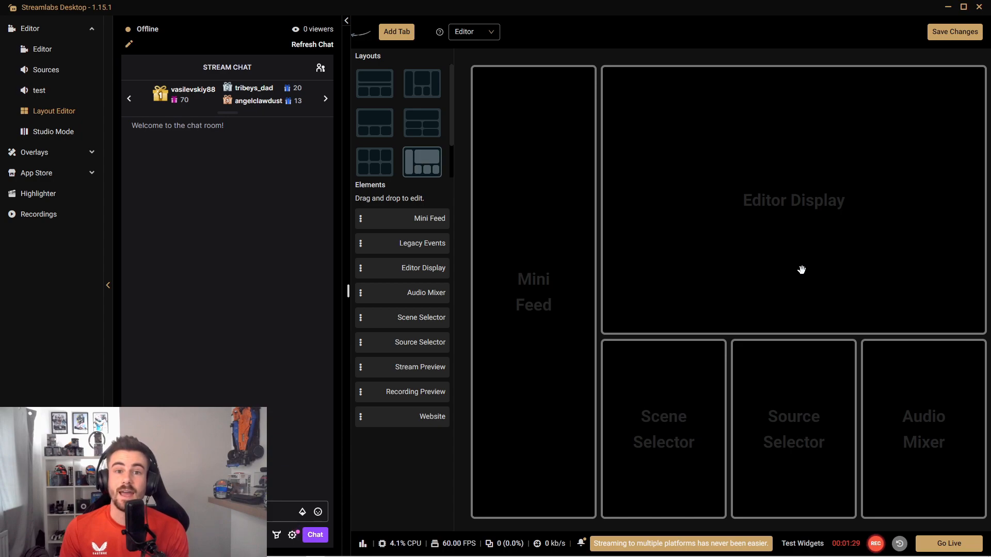
{"action": "left_click", "coordinate": [423, 87]}
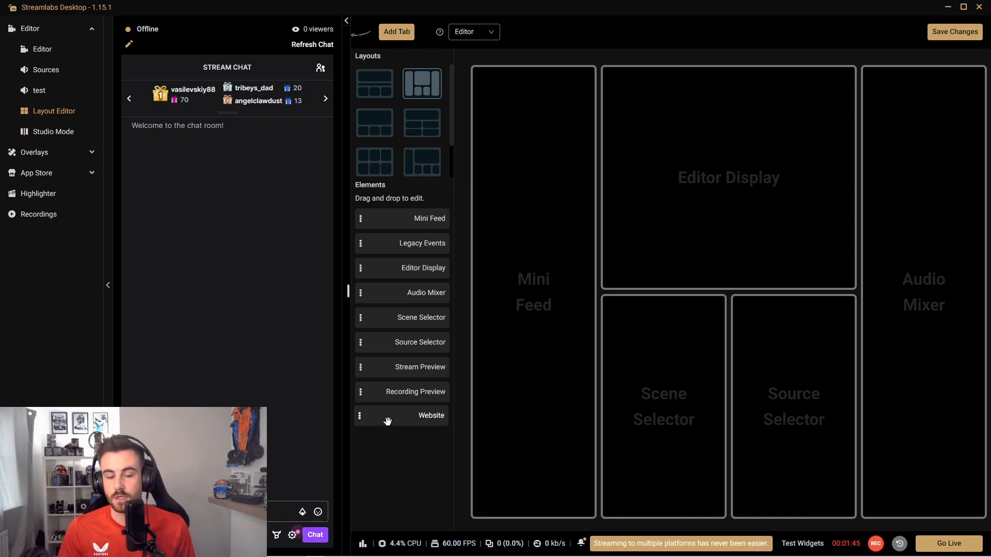
Step: Replace the Mini Feed element in the layout with a Website element and save the layout changes
{"action": "left_click_drag", "start_coordinate": [388, 421], "coordinate": [508, 278]}
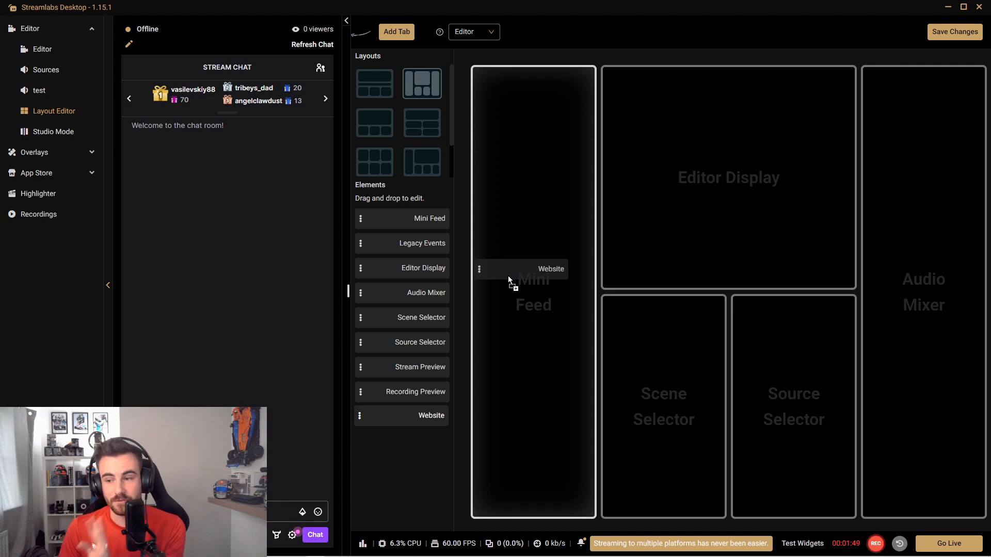
{"action": "left_click_drag", "start_coordinate": [508, 278], "coordinate": [519, 272]}
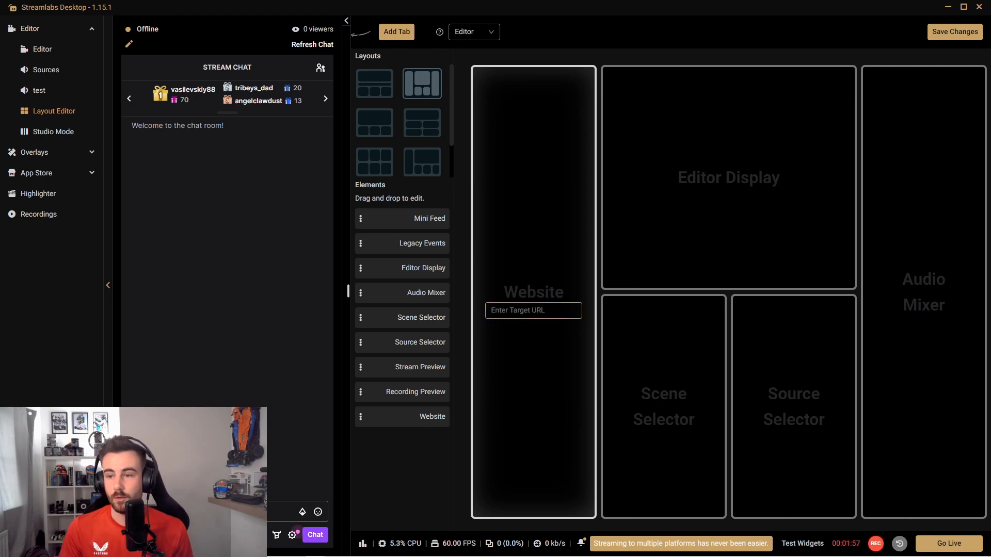
{"action": "left_click", "coordinate": [956, 32]}
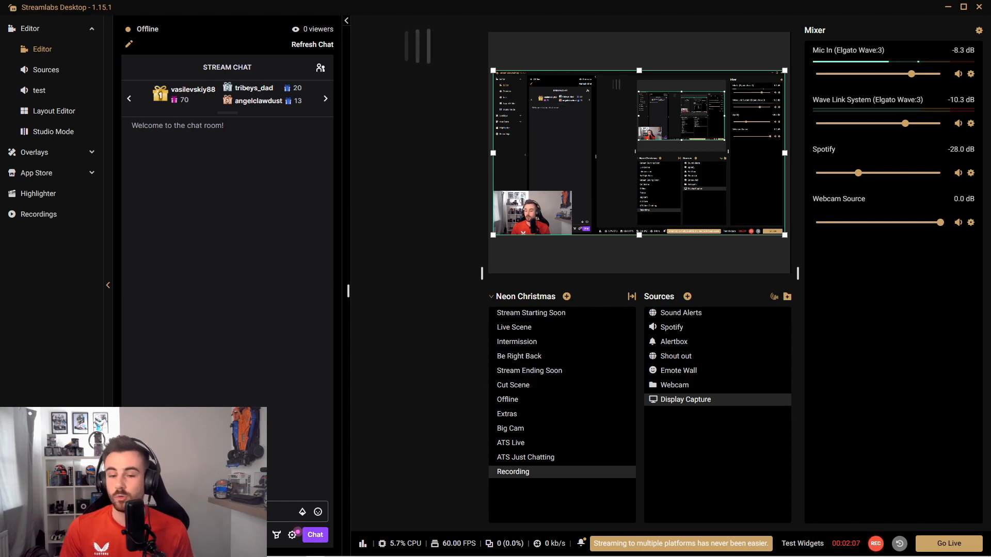
Step: Switch to the Chrome window, maximize it, and log in to the BotRix site with Twitch
{"action": "left_click_drag", "start_coordinate": [990, 45], "coordinate": [457, 78]}
{"action": "left_click_drag", "start_coordinate": [686, 8], "coordinate": [990, 15]}
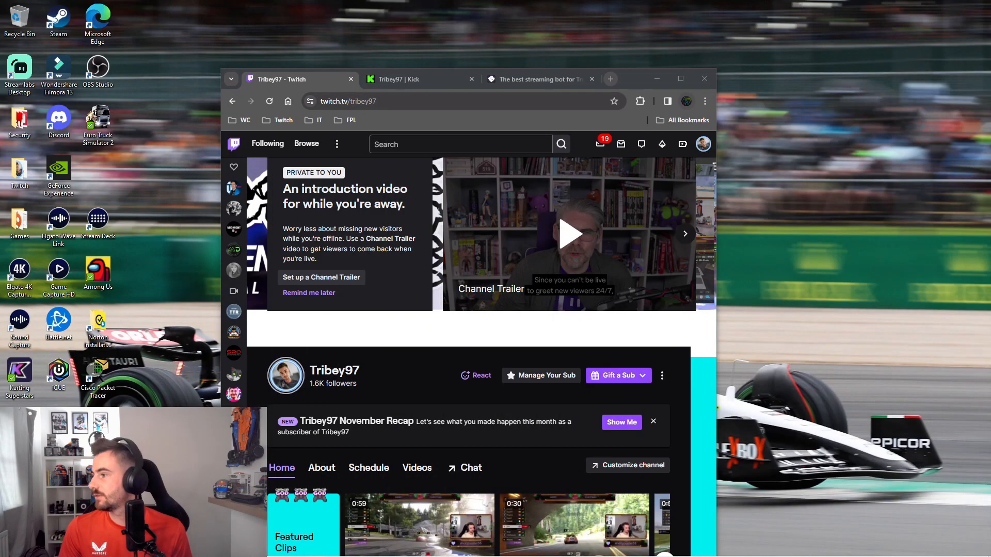
{"action": "left_click", "coordinate": [681, 79]}
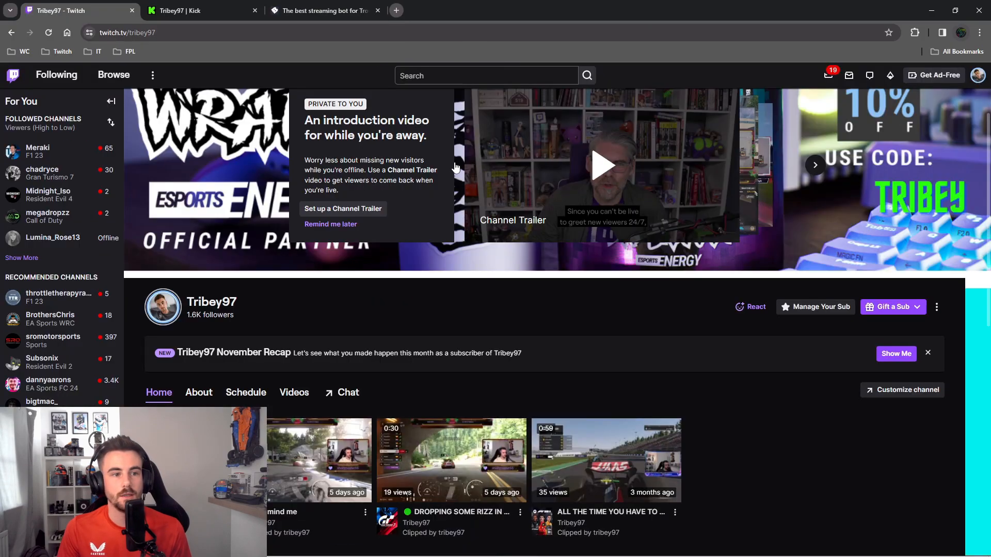
{"action": "left_click", "coordinate": [328, 12]}
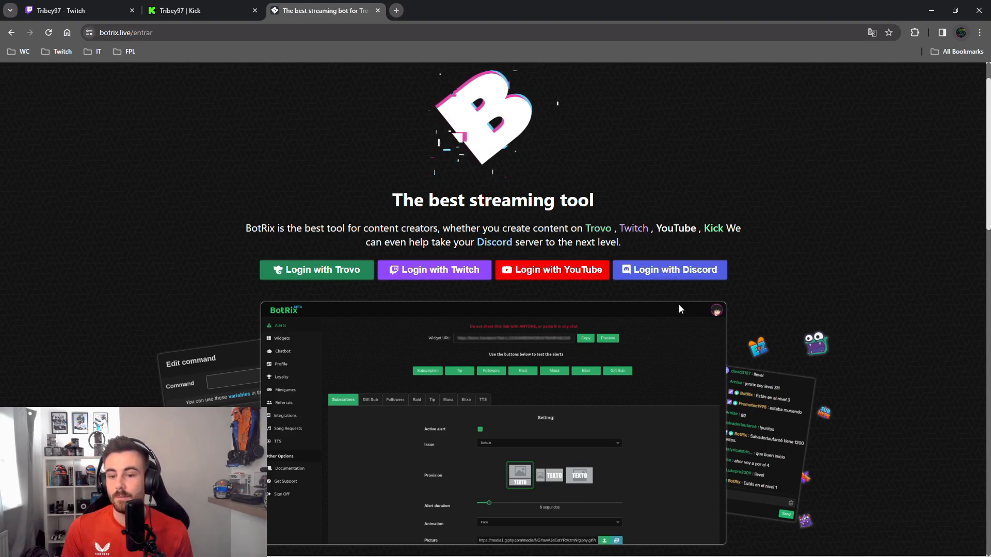
{"action": "left_click", "coordinate": [424, 275]}
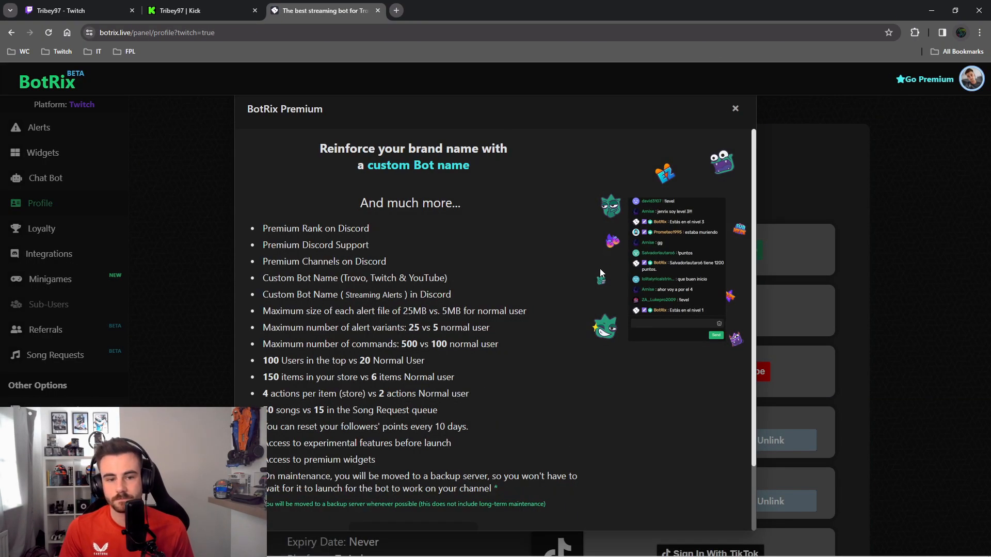
Step: Dismiss the BotRix Premium offer and open the settings of the linked Kick account from the profile's platforms
{"action": "scroll", "coordinate": [518, 392], "scroll_direction": "down", "scroll_amount": 3}
{"action": "scroll", "coordinate": [533, 342], "scroll_direction": "up", "scroll_amount": 3}
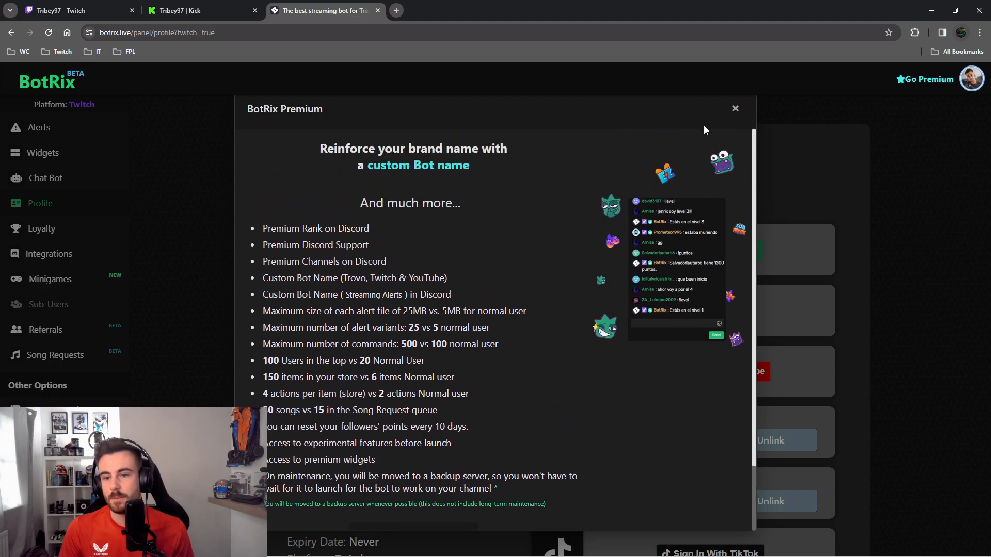
{"action": "left_click", "coordinate": [736, 109]}
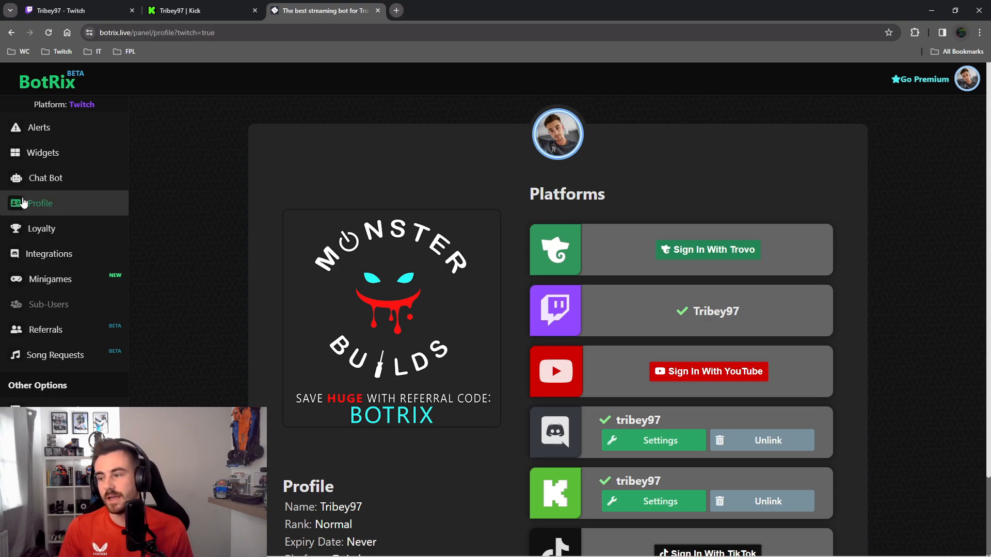
{"action": "scroll", "coordinate": [573, 250], "scroll_direction": "down", "scroll_amount": 2}
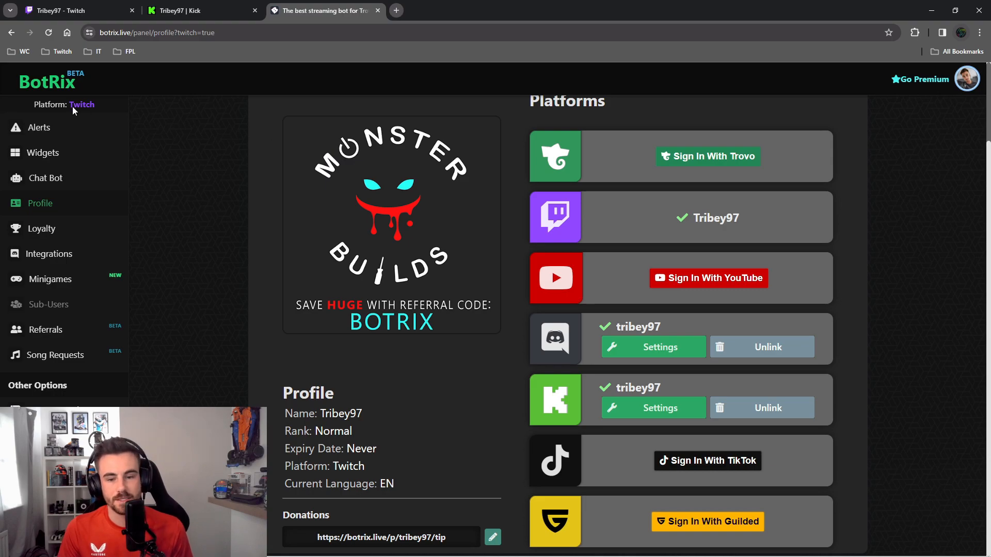
{"action": "left_click", "coordinate": [673, 409]}
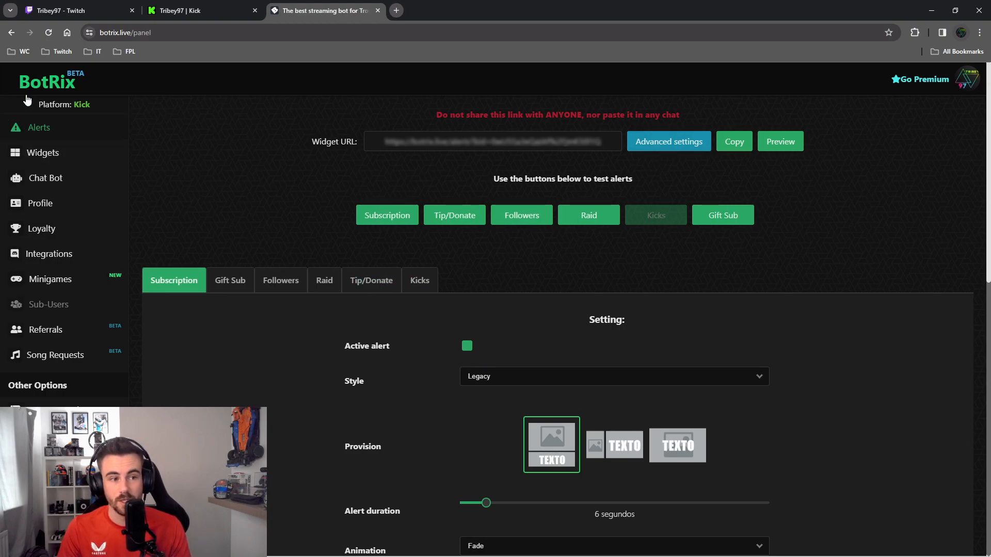
Step: Open the Chat widget from the BotRix widget gallery and review its platform and message options
{"action": "left_click", "coordinate": [35, 151]}
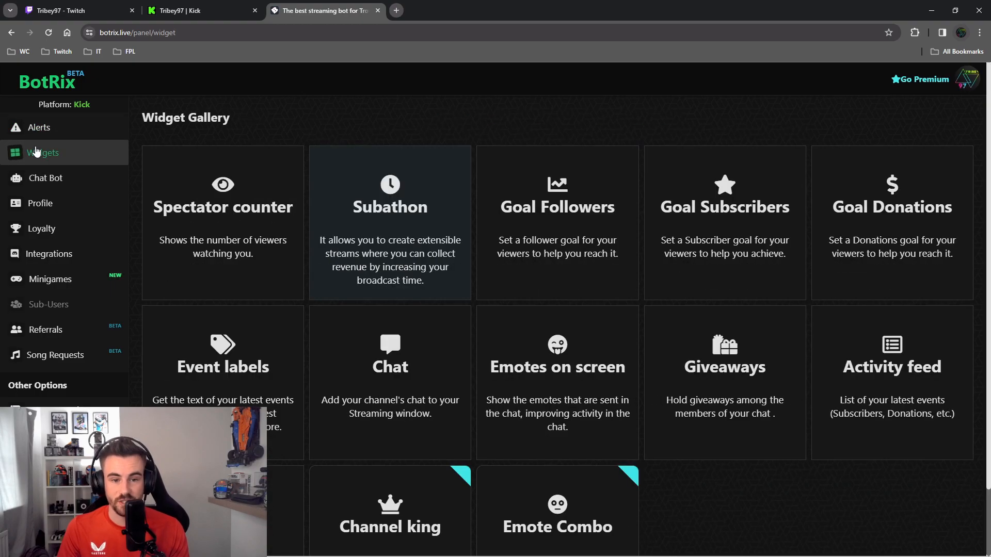
{"action": "scroll", "coordinate": [542, 339], "scroll_direction": "down", "scroll_amount": 2}
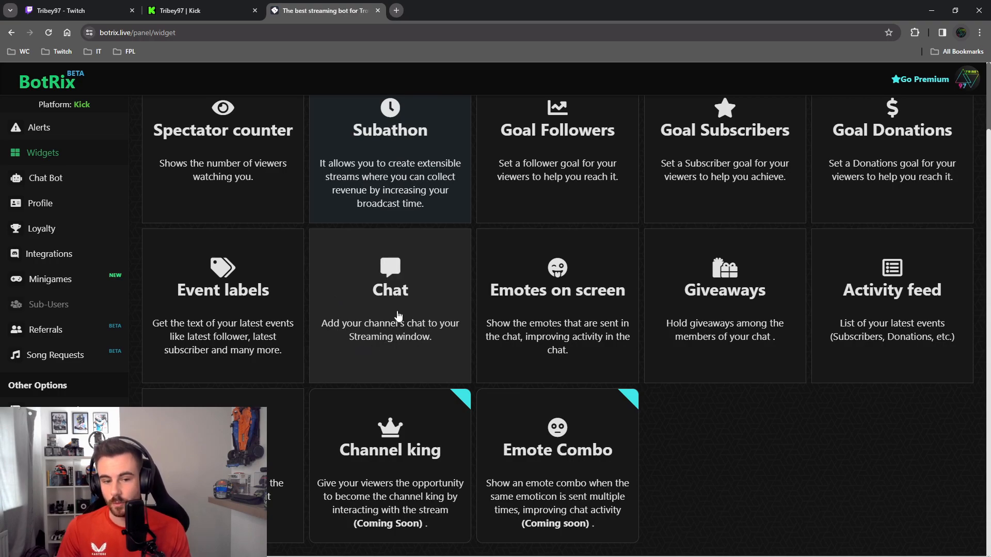
{"action": "left_click", "coordinate": [398, 313]}
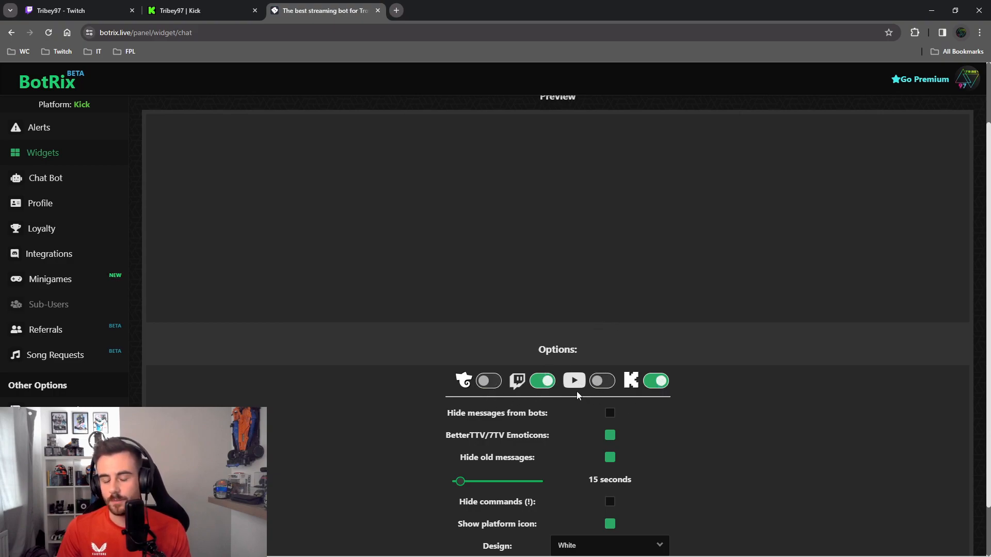
{"action": "scroll", "coordinate": [691, 388], "scroll_direction": "down", "scroll_amount": 1}
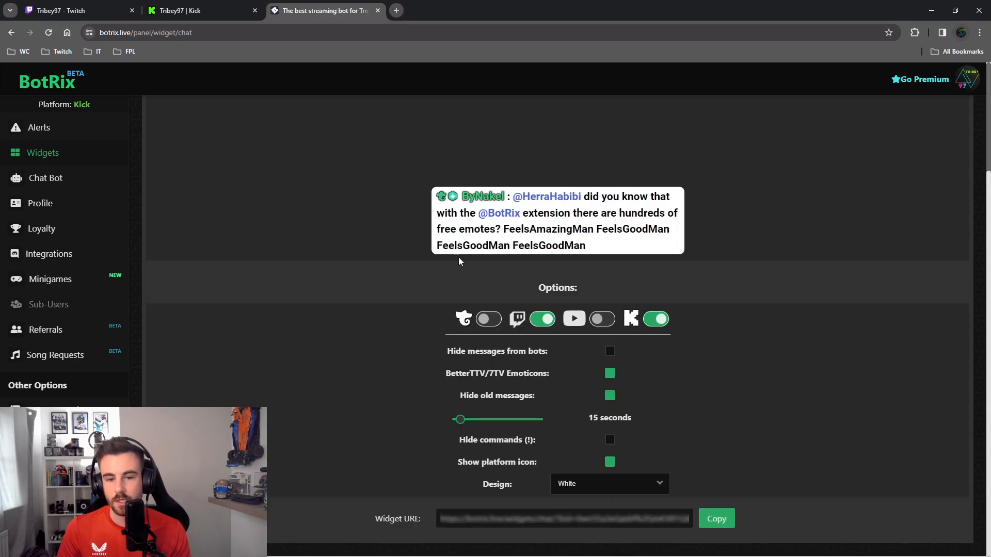
{"action": "scroll", "coordinate": [627, 391], "scroll_direction": "up", "scroll_amount": 2}
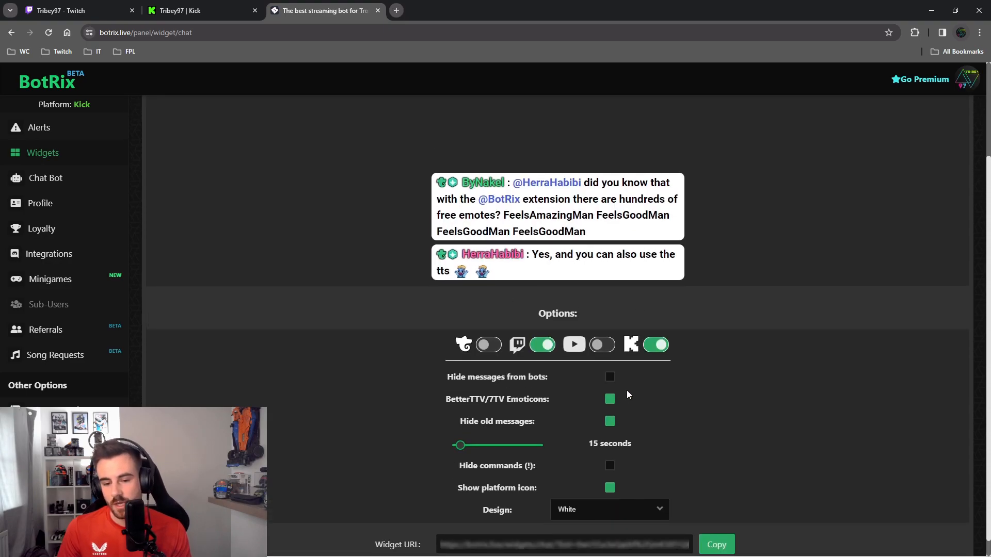
{"action": "scroll", "coordinate": [627, 392], "scroll_direction": "down", "scroll_amount": 2}
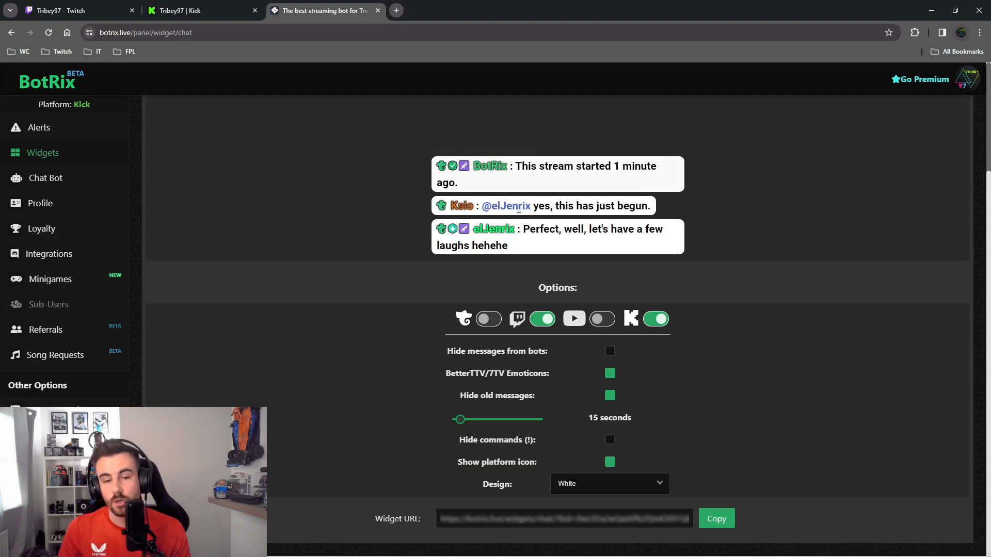
Step: Look through the chat designs, keep White, and copy the Chat widget's URL
{"action": "left_click", "coordinate": [619, 485]}
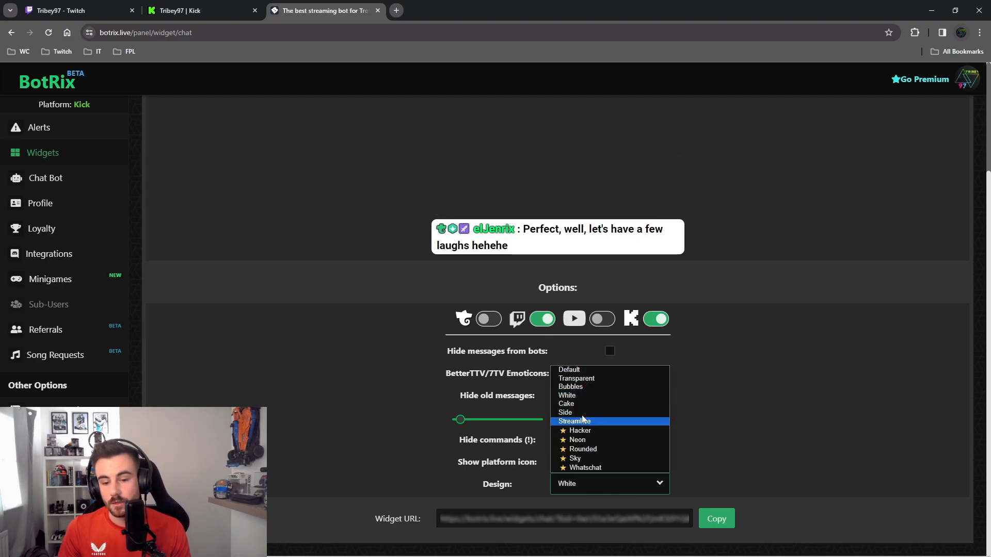
{"action": "left_click", "coordinate": [748, 398]}
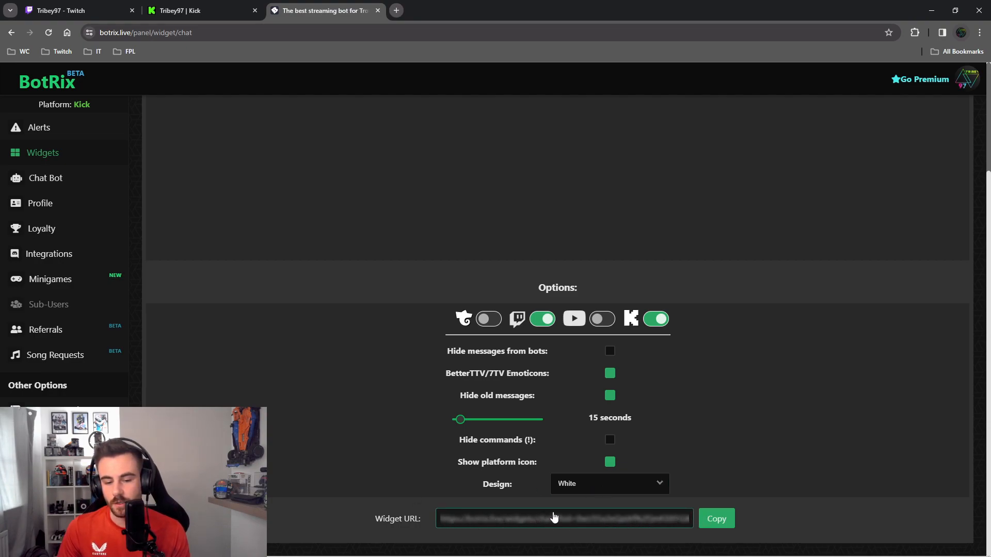
{"action": "left_click", "coordinate": [716, 519]}
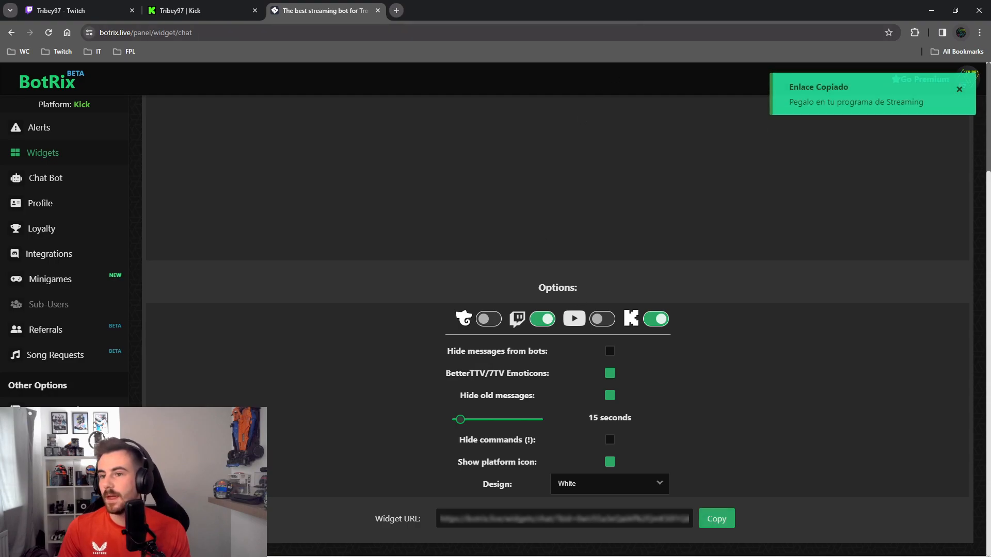
Step: Switch back to Streamlabs Desktop, paste the copied widget URL as the Website element's target in the Layout Editor, and save the changes
{"action": "left_click_drag", "start_coordinate": [778, 12], "coordinate": [990, 82]}
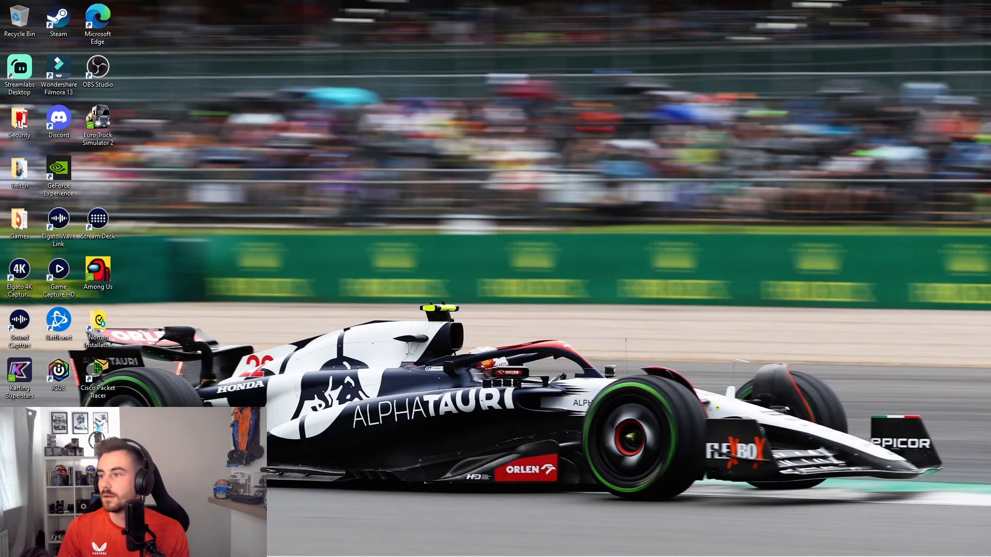
{"action": "left_click_drag", "start_coordinate": [990, 19], "coordinate": [530, 41]}
{"action": "left_click", "coordinate": [909, 38]}
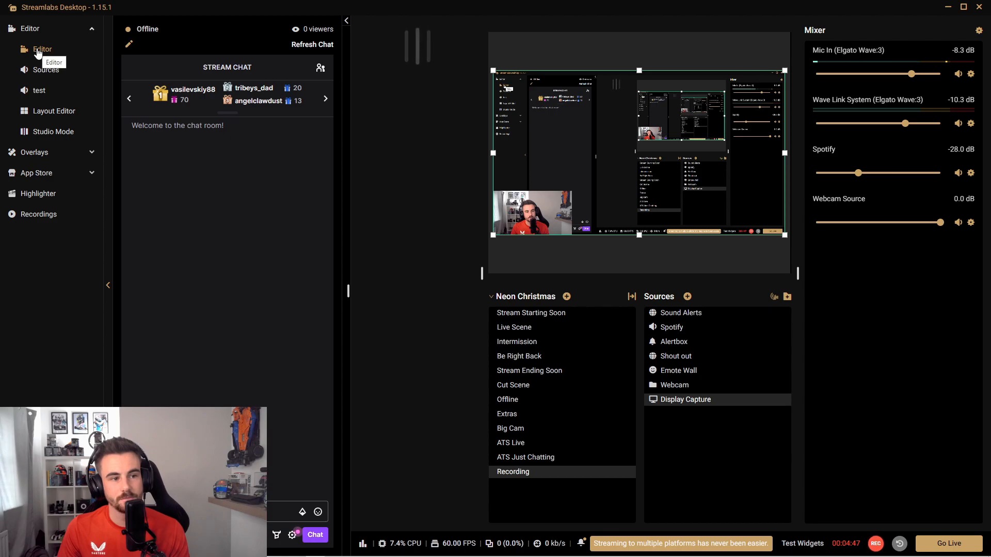
{"action": "left_click", "coordinate": [48, 113]}
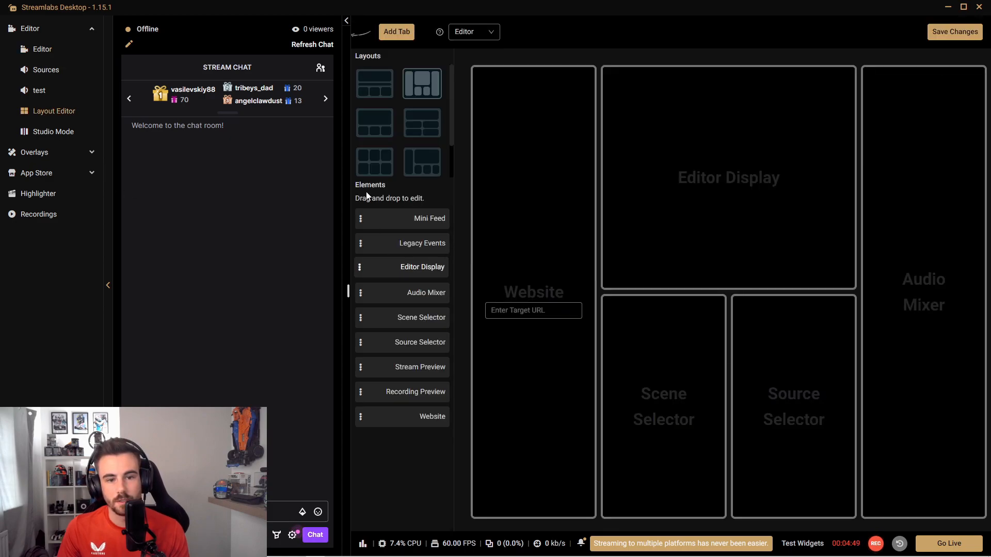
{"action": "left_click", "coordinate": [524, 312]}
{"action": "key", "text": "ctrl+v"}
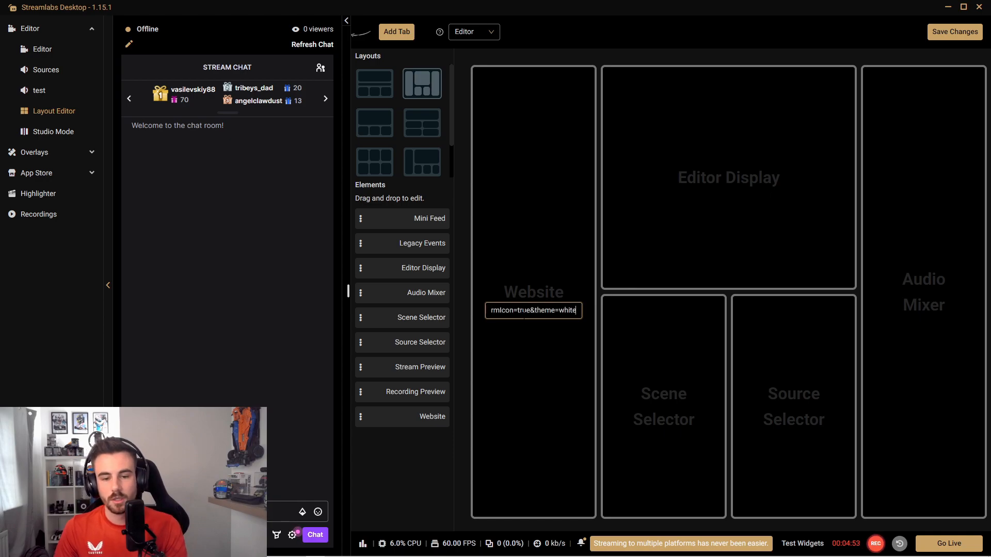
{"action": "left_click", "coordinate": [952, 39]}
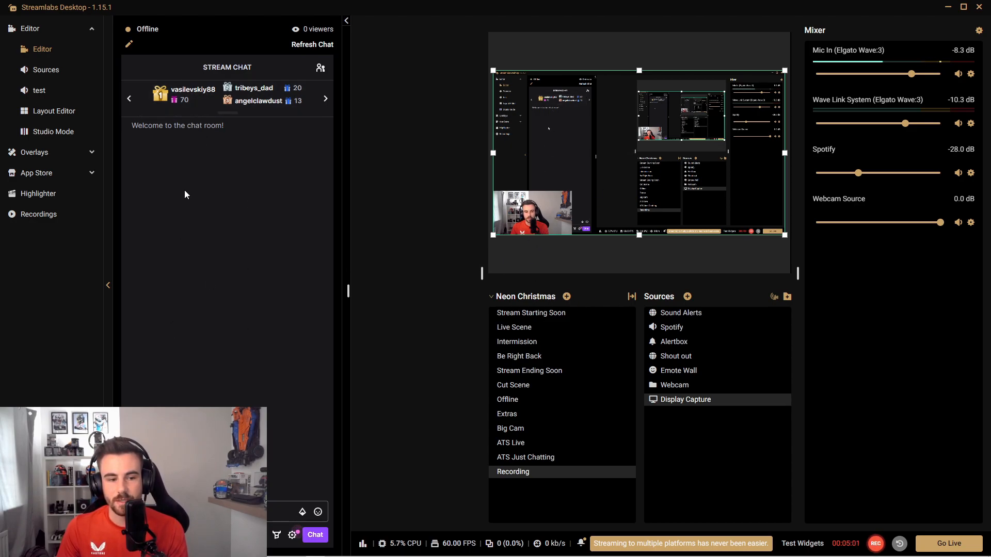
Step: Collapse the stream chat panel and move the Webcam source to the upper-left area of the Recording scene
{"action": "left_click", "coordinate": [346, 22]}
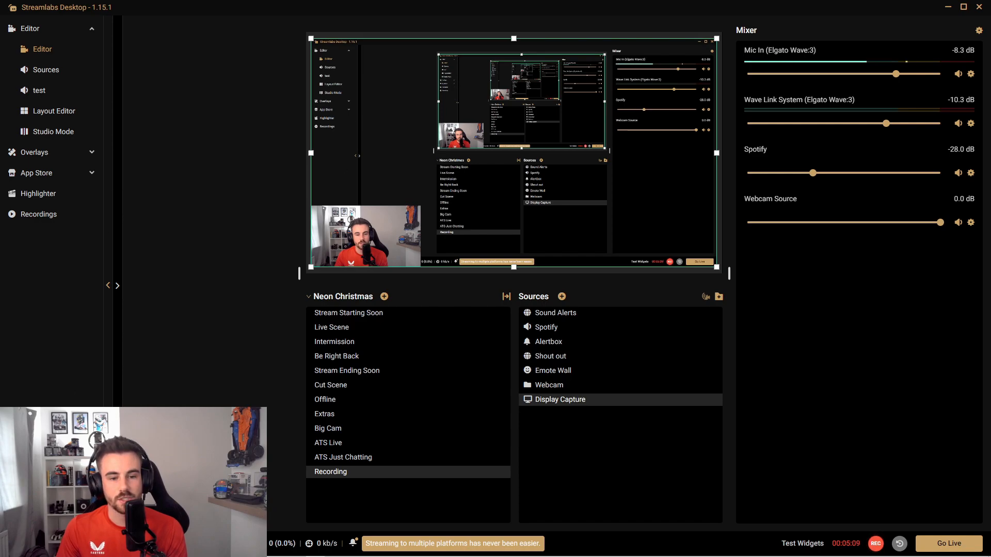
{"action": "left_click", "coordinate": [385, 229]}
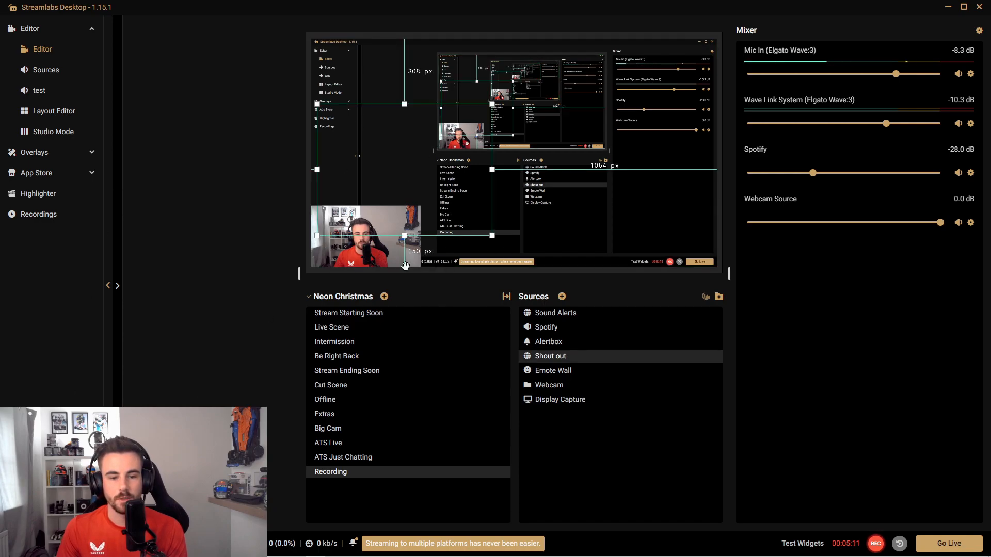
{"action": "left_click", "coordinate": [557, 391]}
{"action": "left_click_drag", "start_coordinate": [382, 244], "coordinate": [679, 136]}
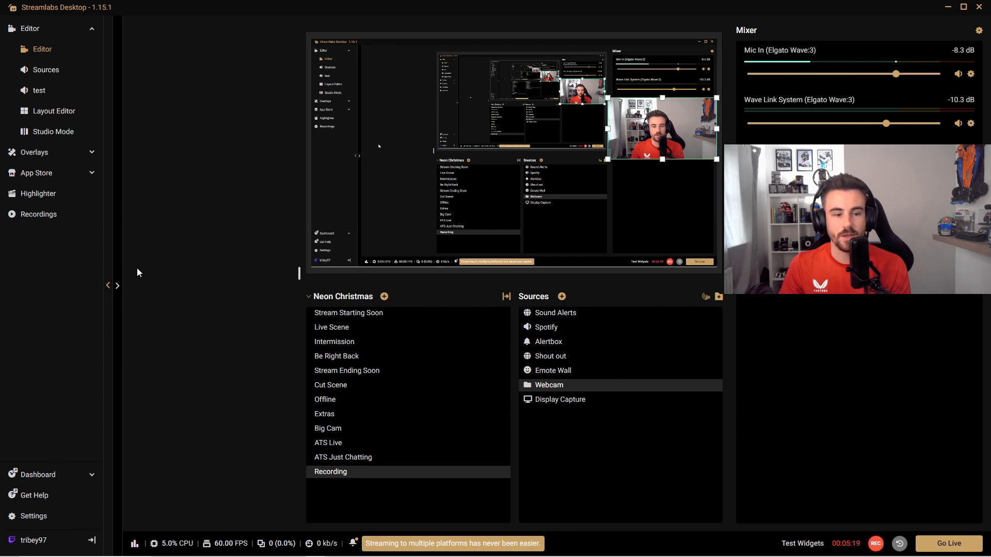
{"action": "left_click_drag", "start_coordinate": [621, 141], "coordinate": [354, 250]}
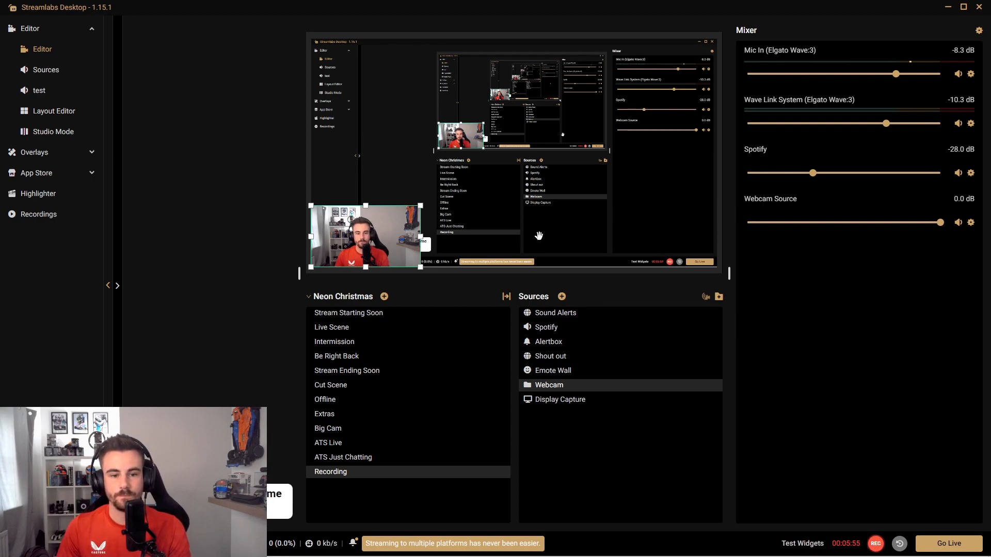
{"action": "left_click_drag", "start_coordinate": [386, 256], "coordinate": [382, 88]}
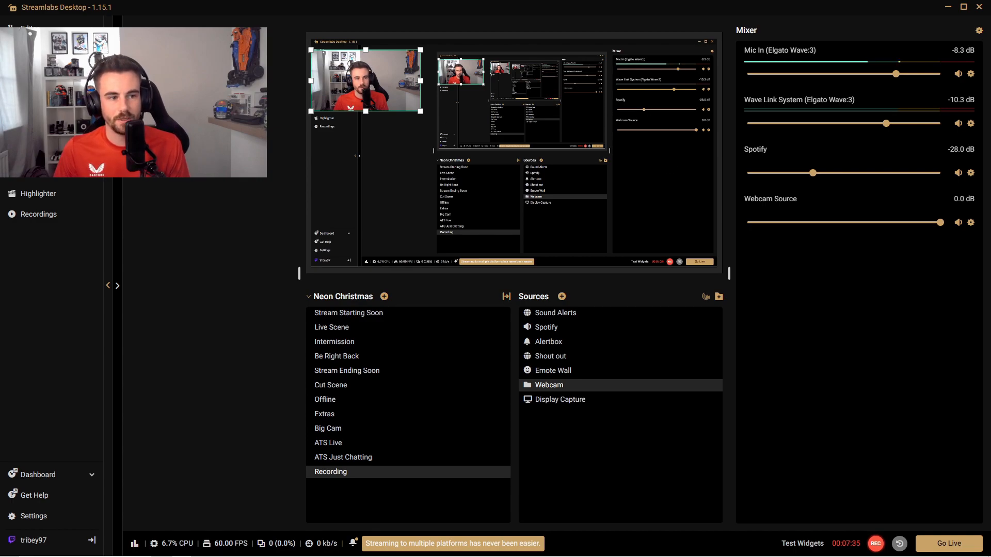
Step: Replace the Audio Mixer element in the layout with Legacy Events and save the layout changes
{"action": "left_click", "coordinate": [40, 50]}
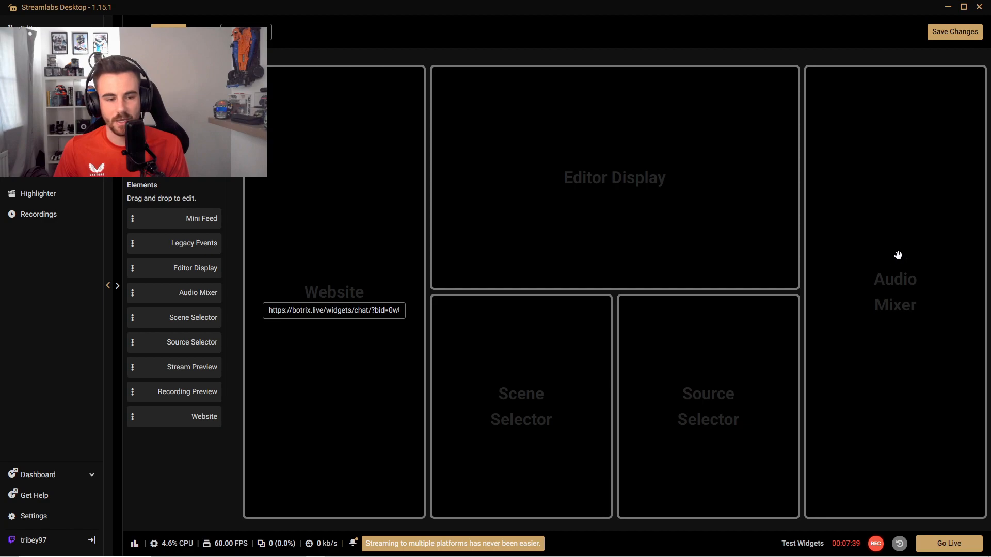
{"action": "left_click_drag", "start_coordinate": [169, 242], "coordinate": [912, 221]}
{"action": "left_click", "coordinate": [940, 33]}
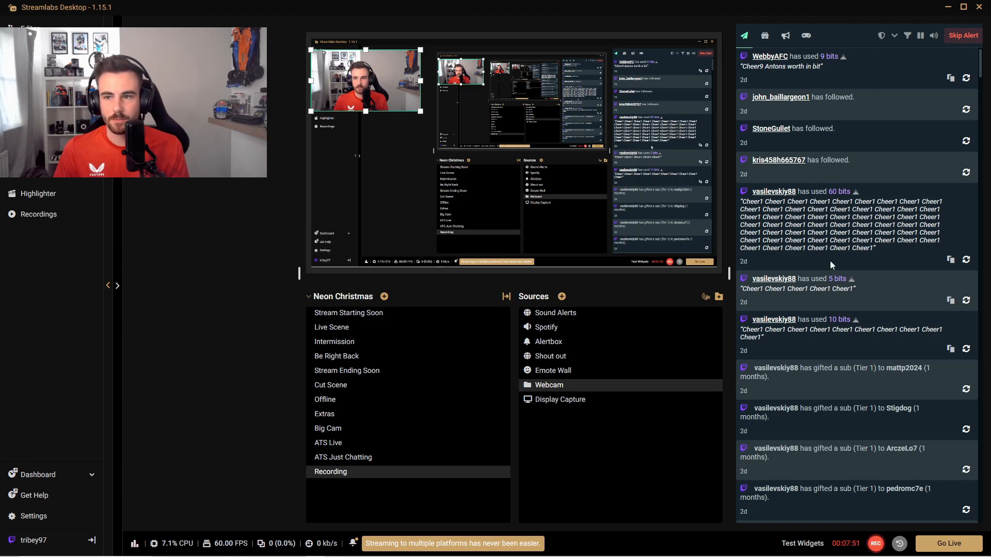
Step: Look through the past stream events in the Legacy Events list and return to the newest ones
{"action": "scroll", "coordinate": [827, 258], "scroll_direction": "down", "scroll_amount": 15}
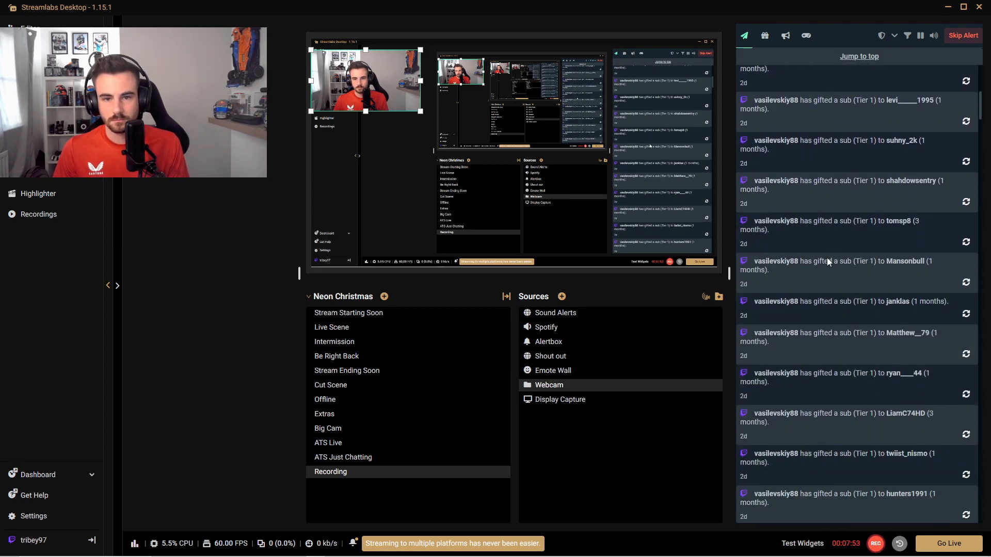
{"action": "scroll", "coordinate": [826, 258], "scroll_direction": "down", "scroll_amount": 15}
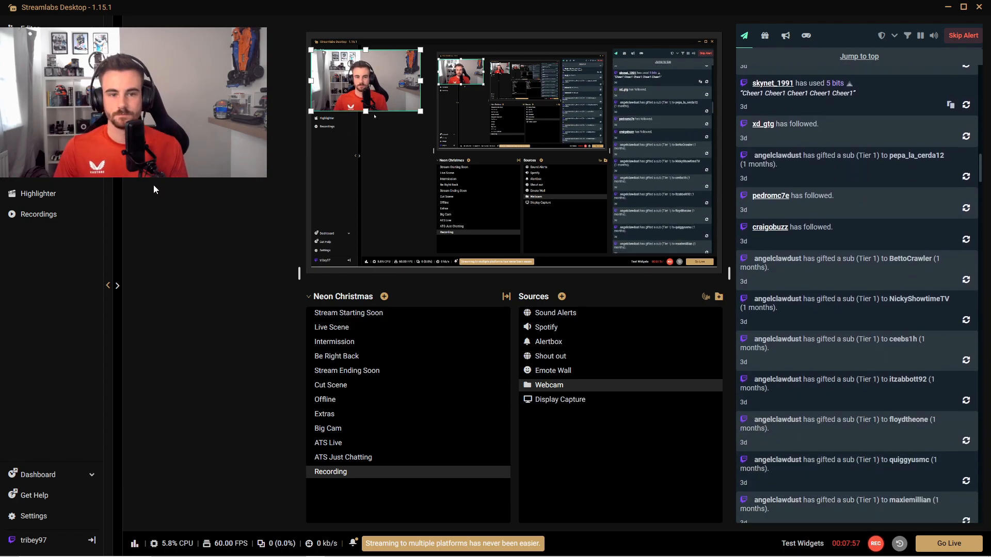
{"action": "scroll", "coordinate": [785, 216], "scroll_direction": "up", "scroll_amount": 8}
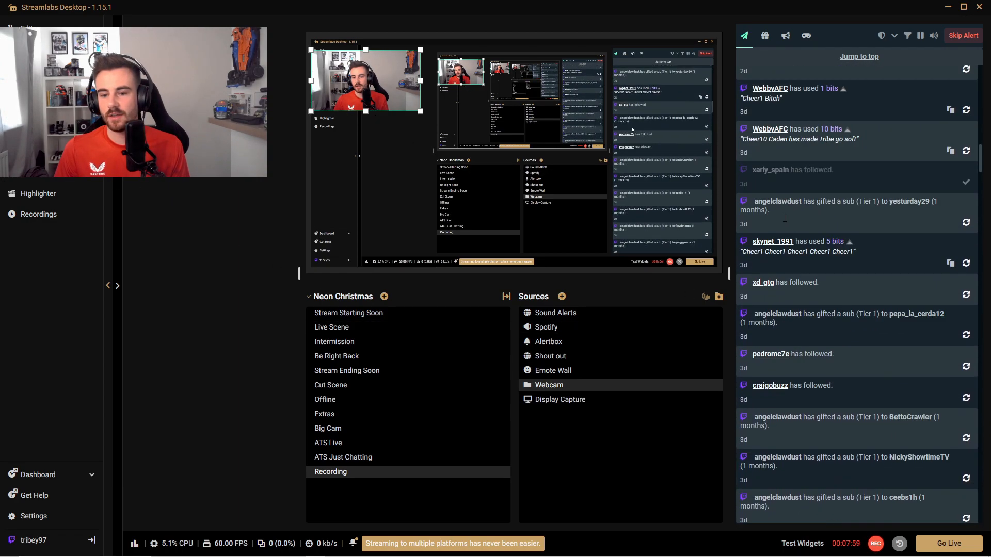
{"action": "scroll", "coordinate": [785, 218], "scroll_direction": "up", "scroll_amount": 8}
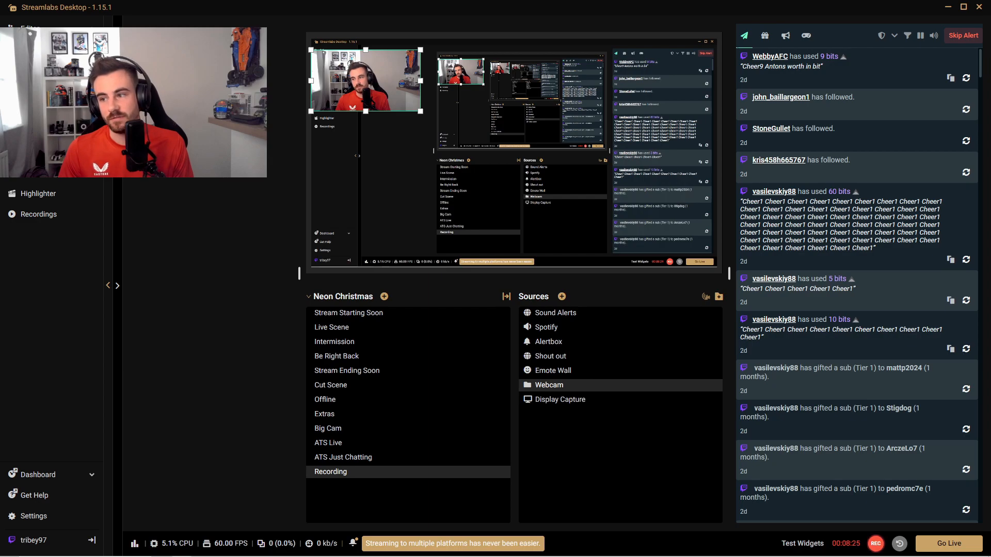
Step: Switch to the browser, view the Creator Dashboard of the Kick channel, and return to Streamlabs Desktop
{"action": "left_click_drag", "start_coordinate": [990, 2], "coordinate": [592, 12]}
{"action": "left_click", "coordinate": [639, 12]}
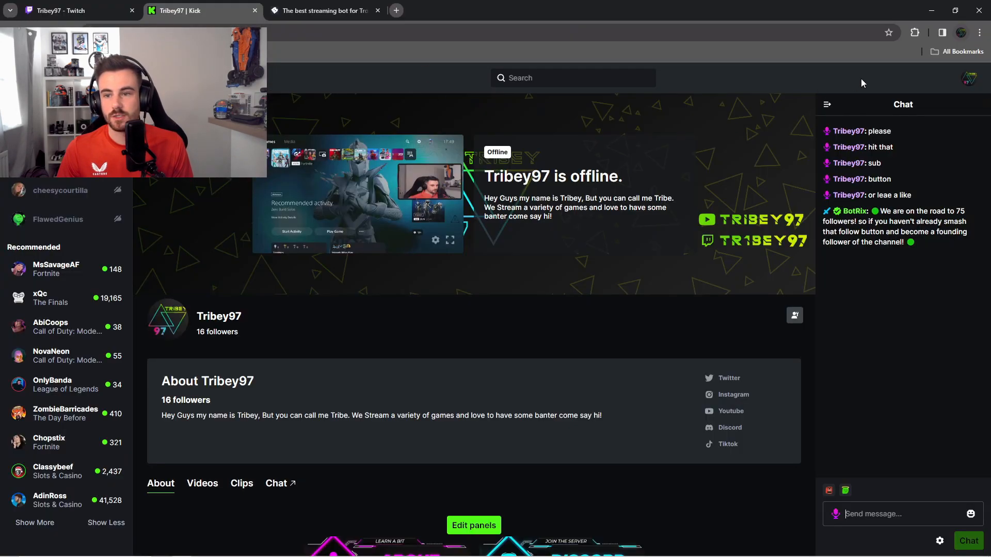
{"action": "left_click", "coordinate": [970, 83]}
{"action": "left_click", "coordinate": [939, 120]}
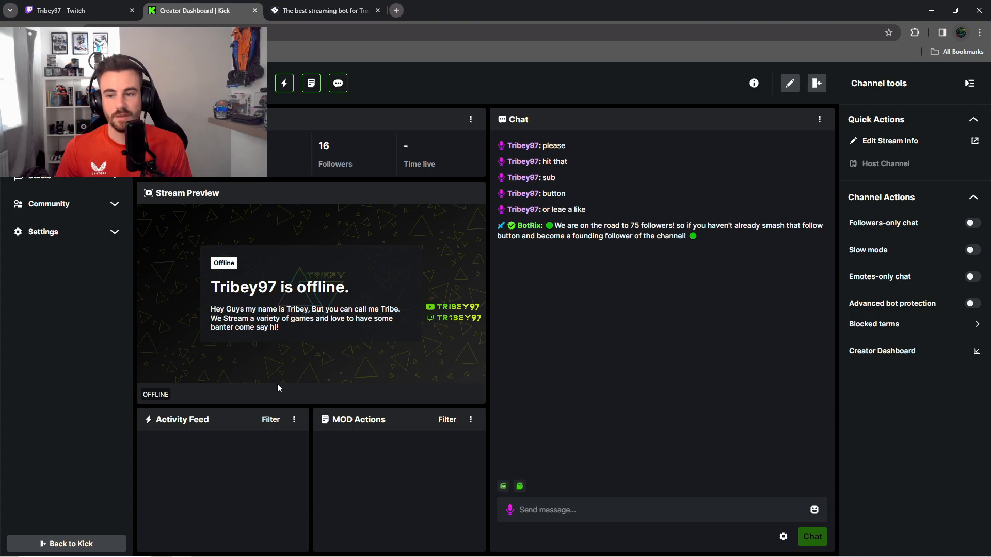
{"action": "left_click_drag", "start_coordinate": [493, 11], "coordinate": [503, 0]}
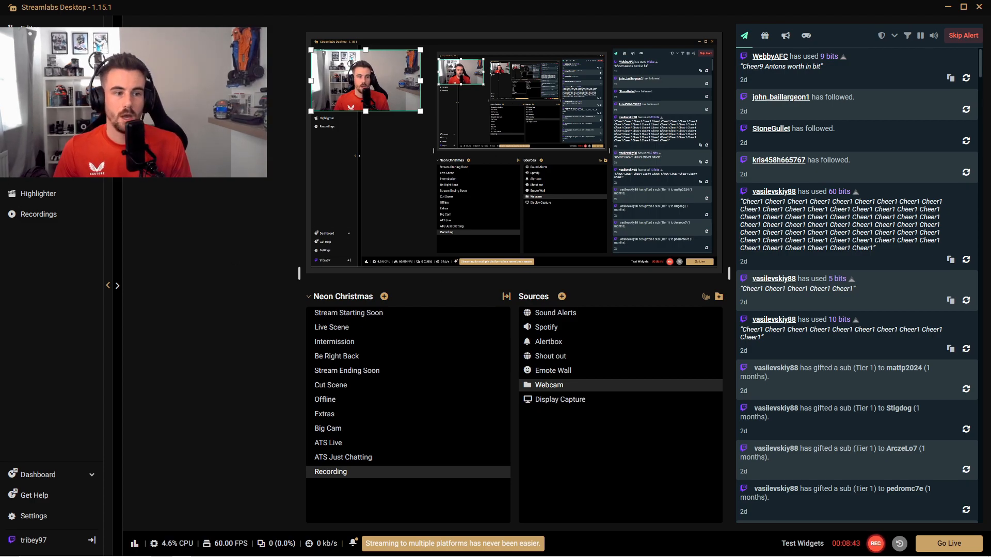
Step: Start a new custom stream destination in the Stream settings and name it Kik
{"action": "left_click", "coordinate": [39, 49]}
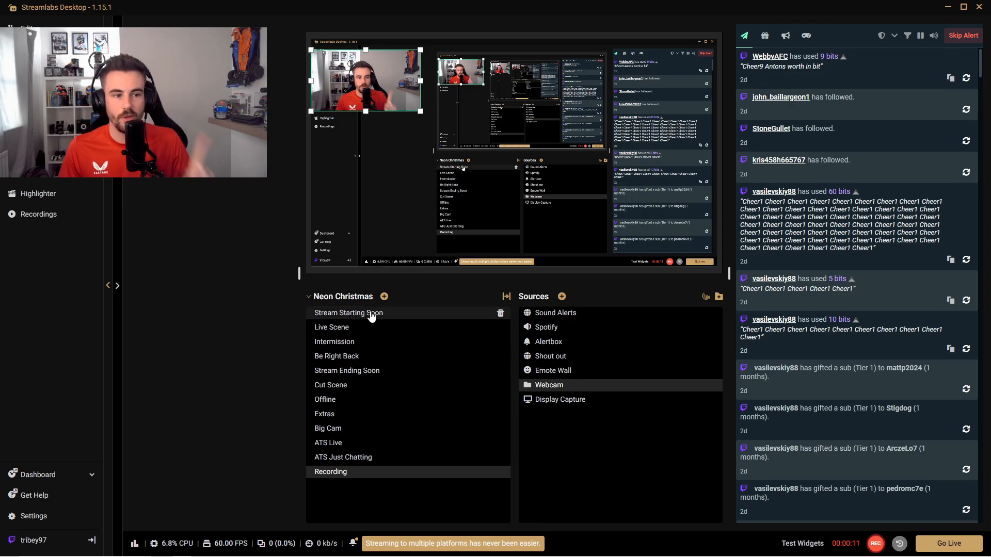
{"action": "left_click", "coordinate": [24, 514]}
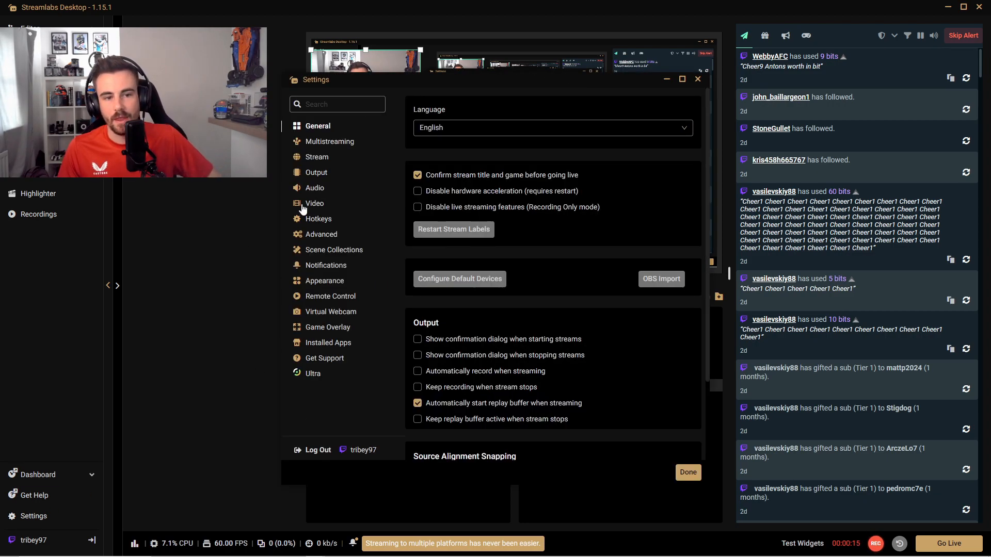
{"action": "left_click", "coordinate": [321, 159]}
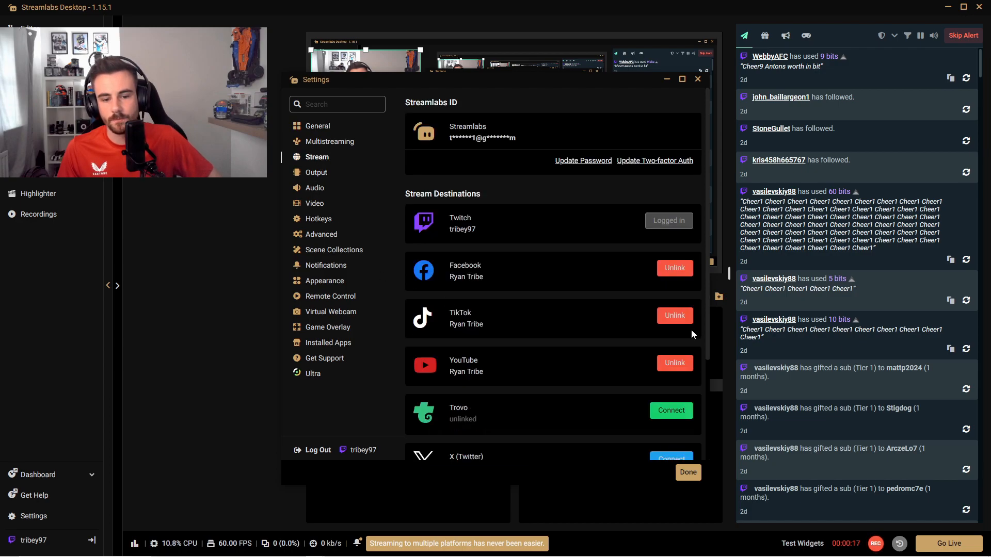
{"action": "scroll", "coordinate": [522, 286], "scroll_direction": "down", "scroll_amount": 2}
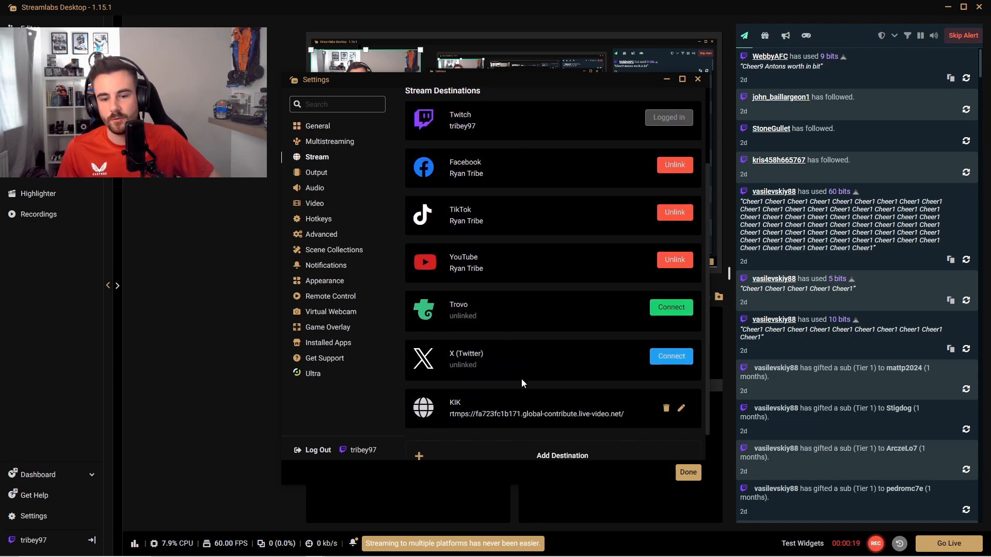
{"action": "scroll", "coordinate": [496, 354], "scroll_direction": "down", "scroll_amount": 1}
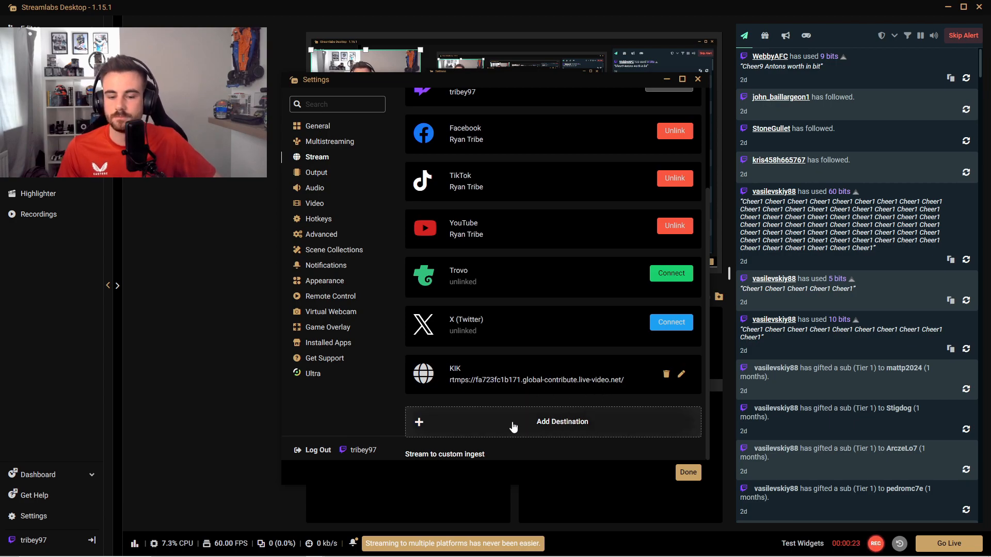
{"action": "left_click", "coordinate": [562, 424]}
{"action": "left_click_drag", "start_coordinate": [565, 428], "coordinate": [454, 428]}
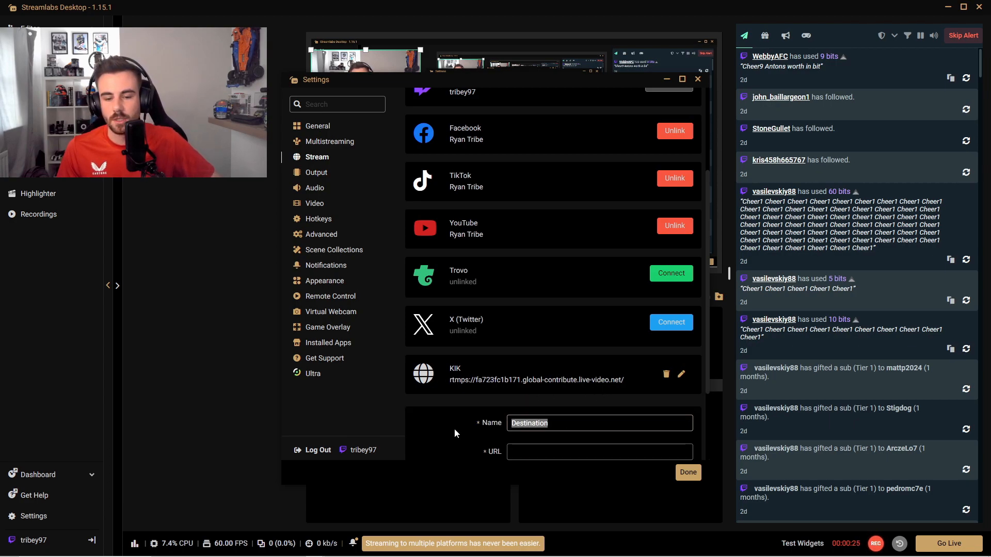
{"action": "type", "text": "KIK"}
{"action": "key", "text": "BackSpace"}
{"action": "key", "text": "BackSpace"}
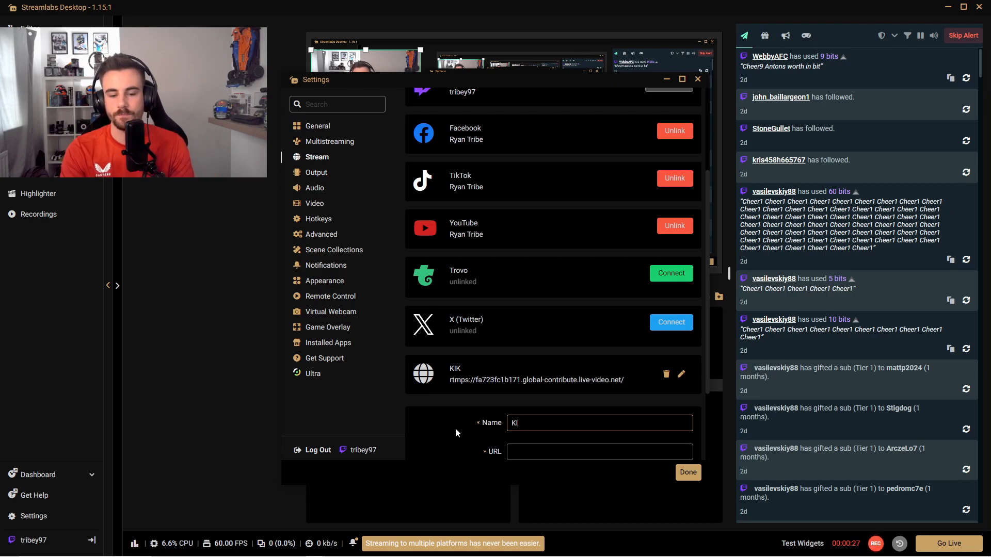
{"action": "type", "text": "ik"}
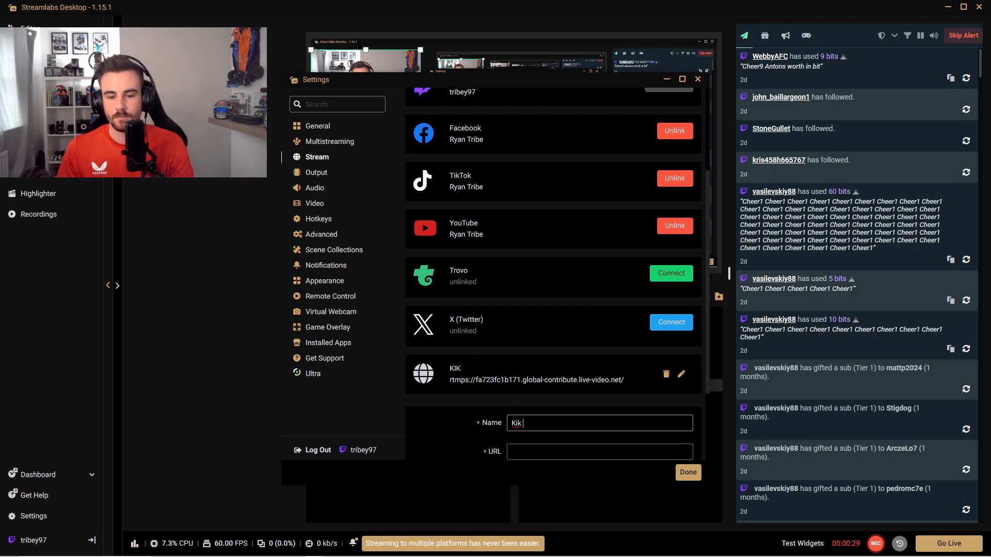
{"action": "key", "text": "Tab"}
{"action": "scroll", "coordinate": [565, 358], "scroll_direction": "down", "scroll_amount": 2}
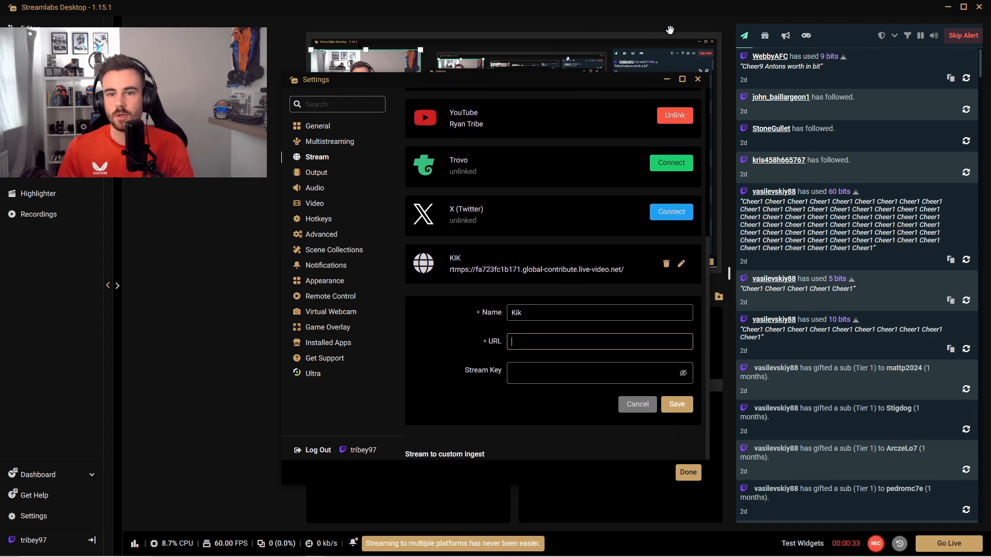
Step: Switch to the Kick Creator Dashboard in the browser, open its Stream Key settings, and copy the Stream URL
{"action": "left_click_drag", "start_coordinate": [812, 12], "coordinate": [990, 93]}
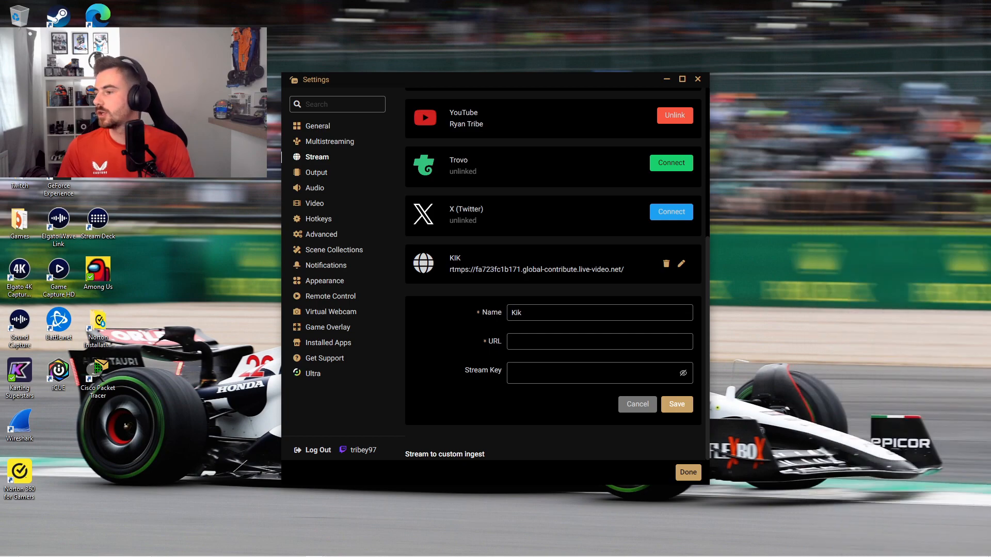
{"action": "left_click_drag", "start_coordinate": [635, 85], "coordinate": [990, 235]}
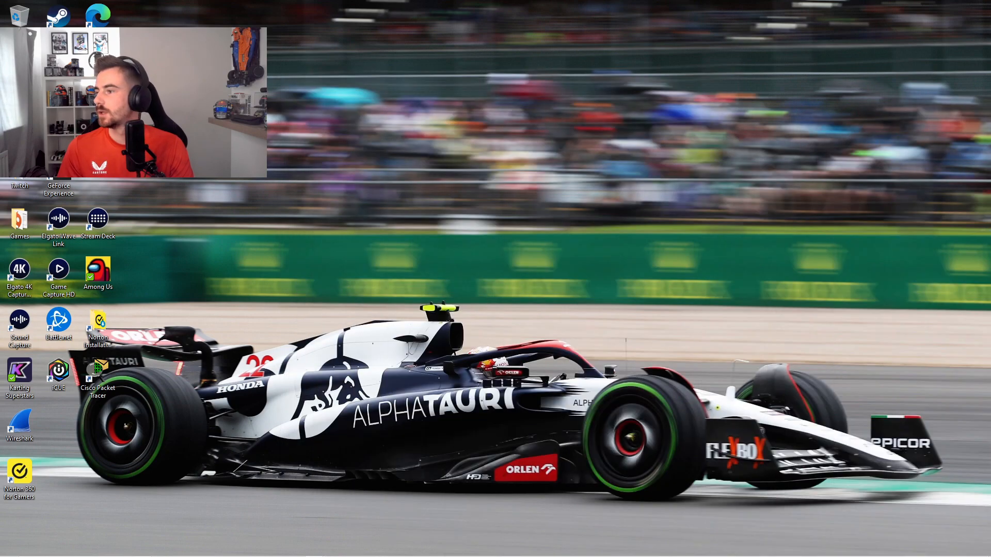
{"action": "left_click_drag", "start_coordinate": [990, 24], "coordinate": [439, 35]}
{"action": "left_click", "coordinate": [654, 32]}
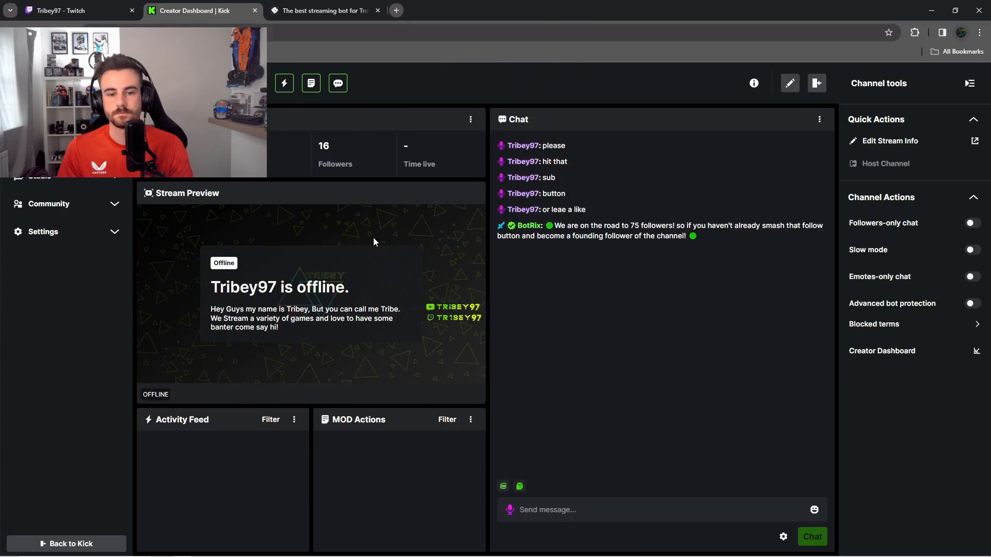
{"action": "left_click", "coordinate": [78, 233]}
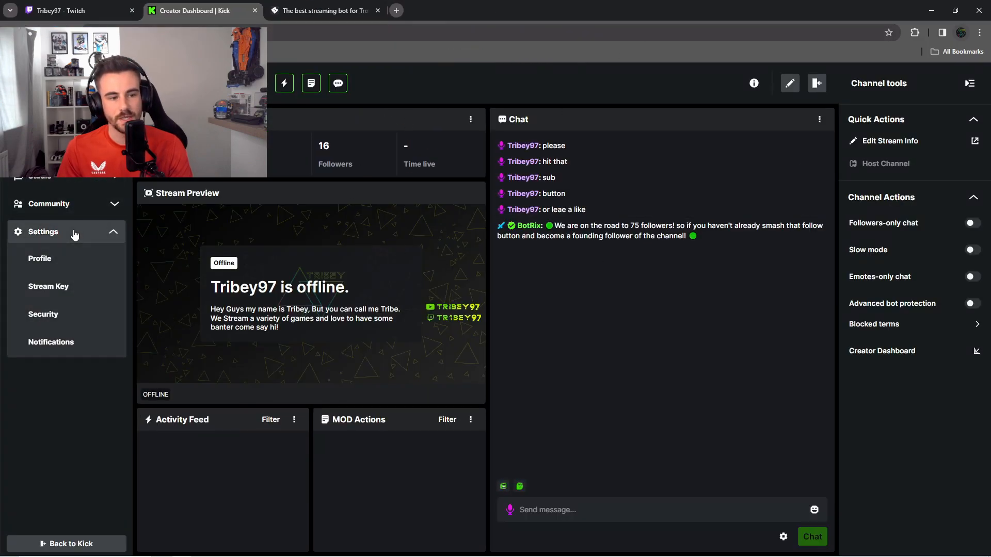
{"action": "left_click", "coordinate": [65, 287]}
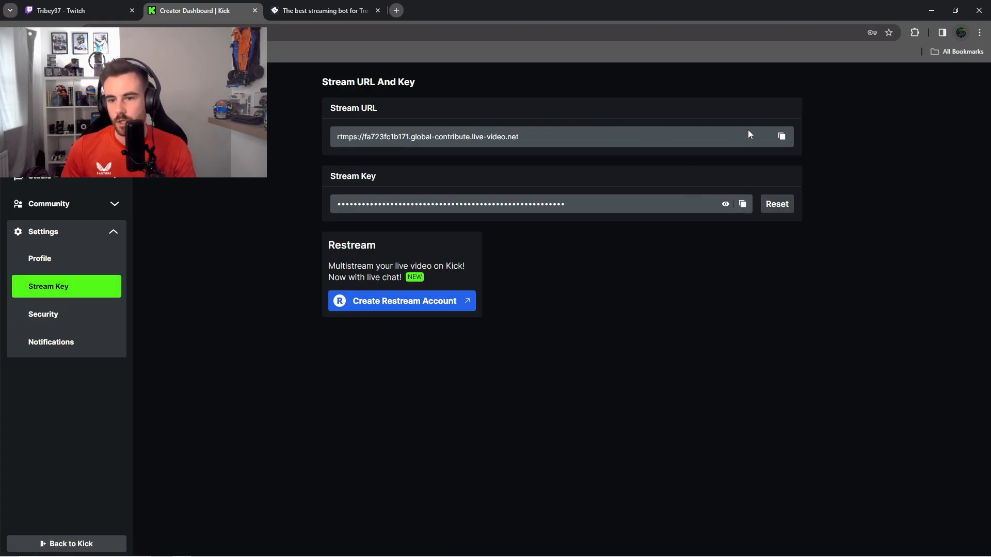
{"action": "left_click", "coordinate": [783, 137]}
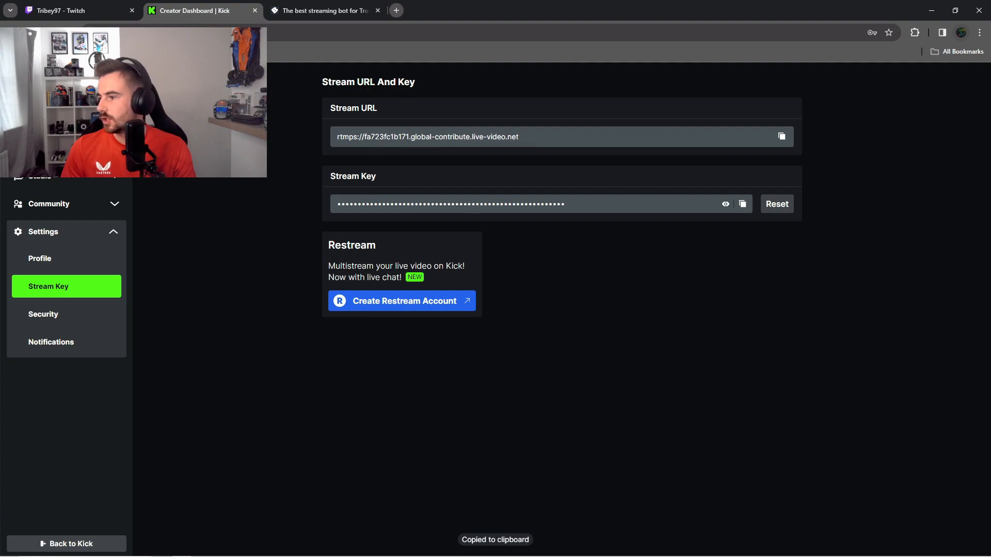
Step: Bring back the Streamlabs settings and paste the copied Kick Stream URL as the Kik destination's URL
{"action": "left_click_drag", "start_coordinate": [990, 98], "coordinate": [522, 78]}
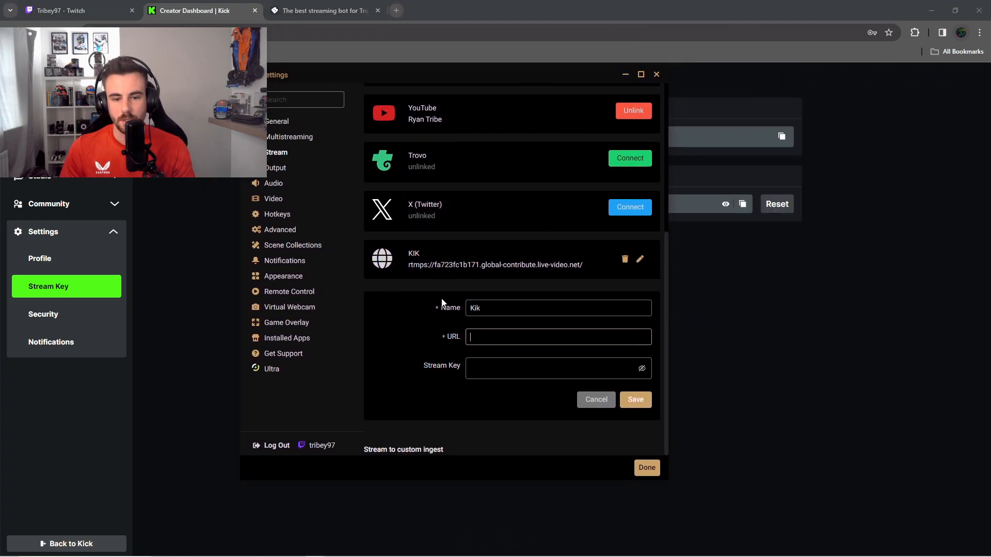
{"action": "key", "text": "ctrl+v"}
{"action": "key", "text": "Tab"}
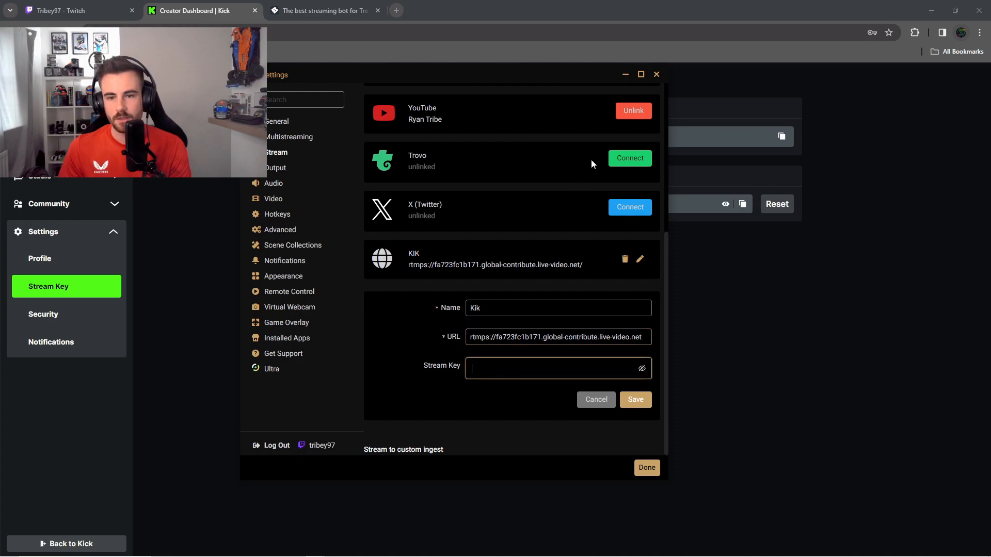
Step: Copy the stream key from Kick, paste it as the Kik destination's Stream Key, and save the destination
{"action": "left_click_drag", "start_coordinate": [577, 77], "coordinate": [990, 98]}
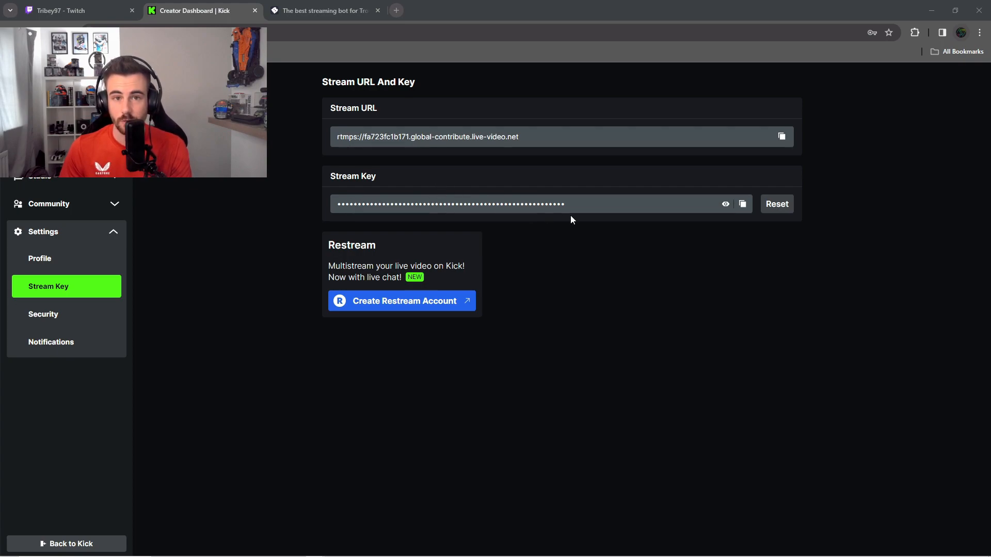
{"action": "left_click", "coordinate": [742, 204]}
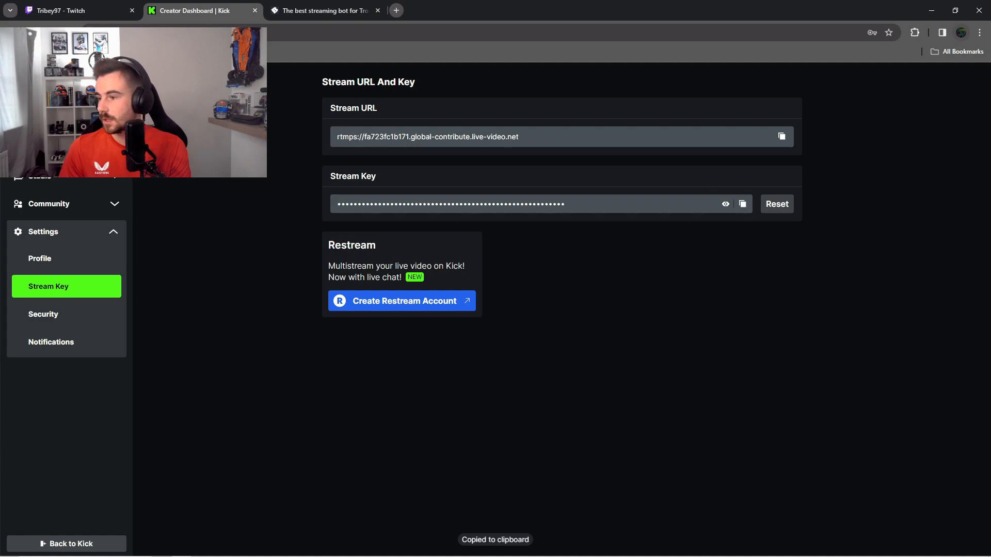
{"action": "left_click_drag", "start_coordinate": [990, 104], "coordinate": [523, 92]}
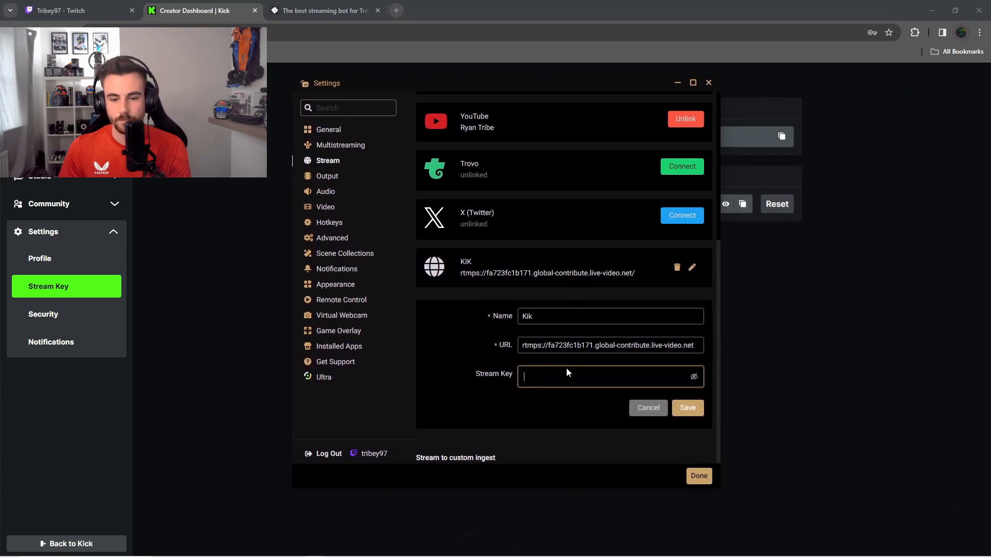
{"action": "key", "text": "ctrl+v"}
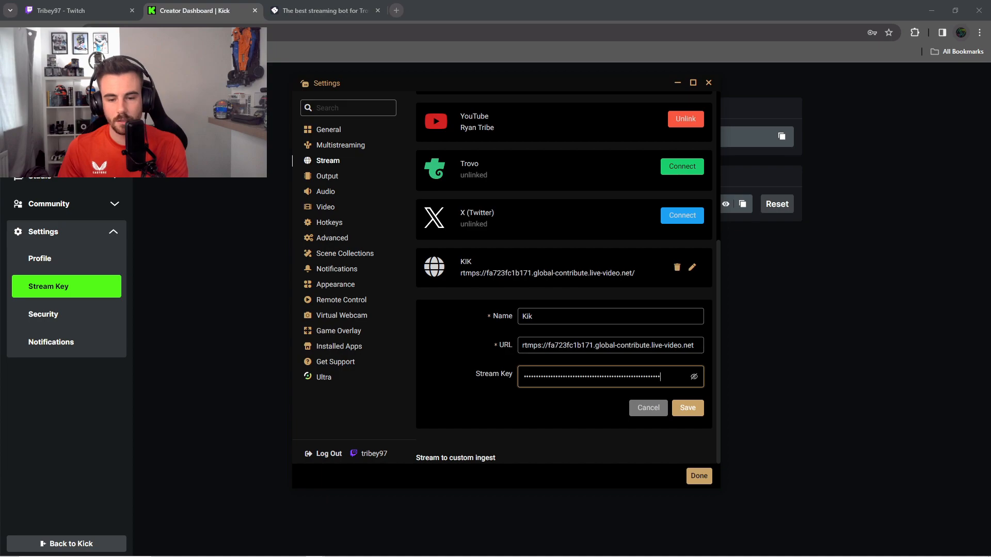
{"action": "left_click", "coordinate": [687, 409]}
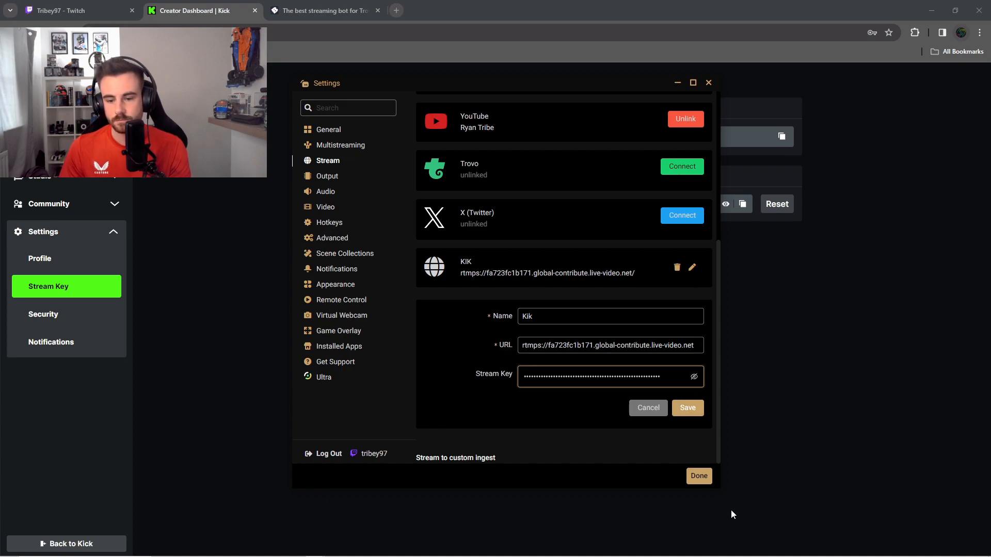
{"action": "left_click", "coordinate": [686, 410]}
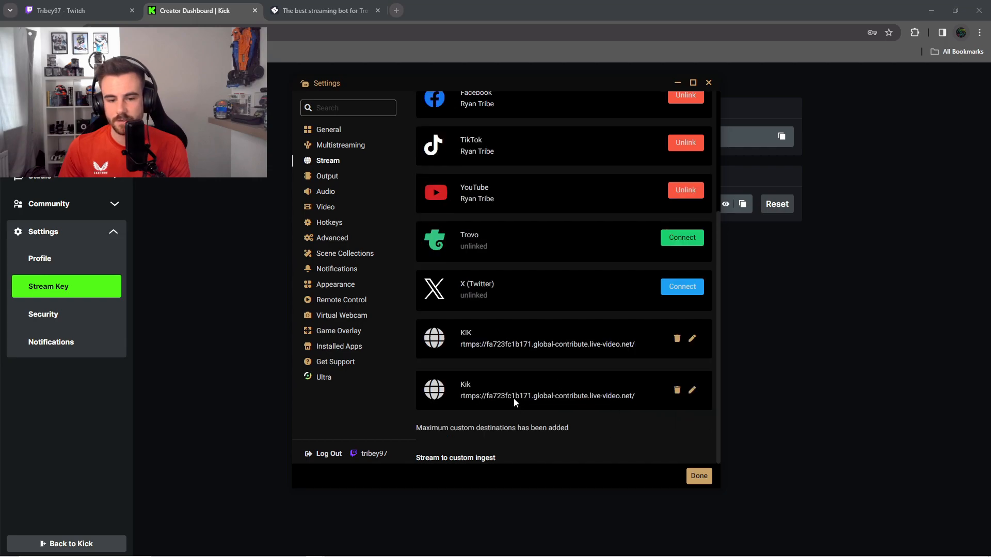
Step: Delete the duplicate Kik destination and close the settings
{"action": "left_click", "coordinate": [677, 390]}
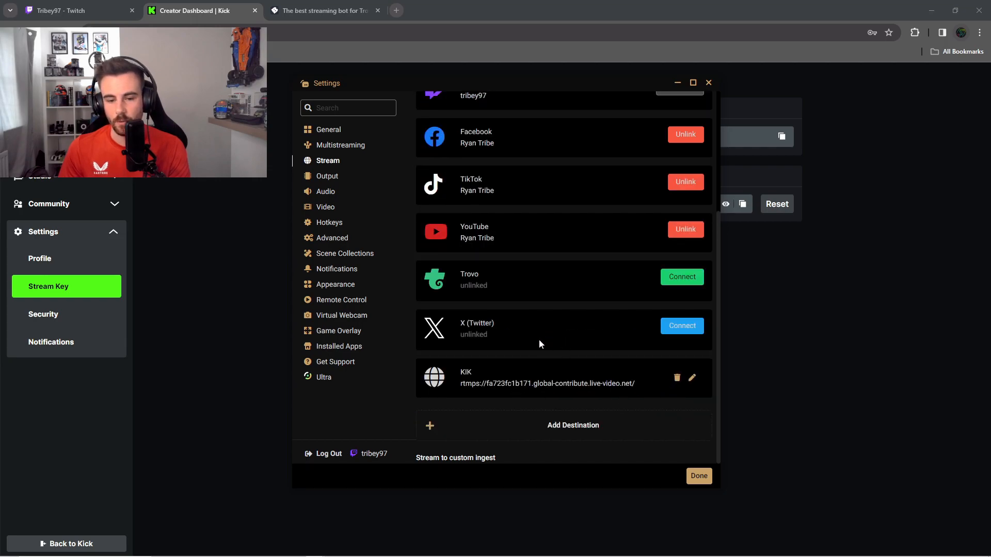
{"action": "left_click", "coordinate": [708, 83]}
Step: Restore the Streamlabs Desktop main window, open the Go Live setup, and enable the KIK destination alongside Twitch
{"action": "left_click_drag", "start_coordinate": [990, 57], "coordinate": [373, 45]}
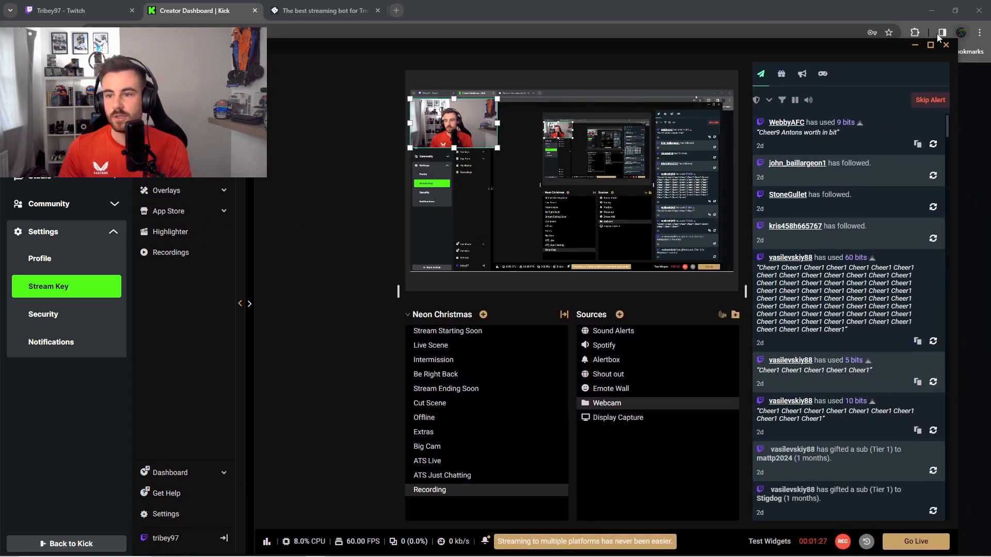
{"action": "left_click", "coordinate": [931, 45]}
{"action": "left_click", "coordinate": [957, 543]}
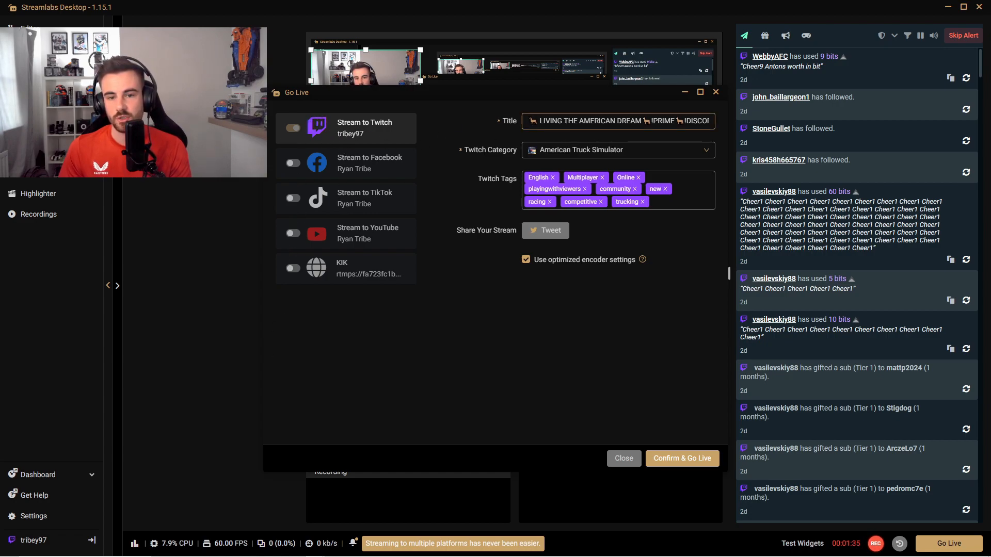
{"action": "left_click_drag", "start_coordinate": [529, 121], "coordinate": [675, 121]}
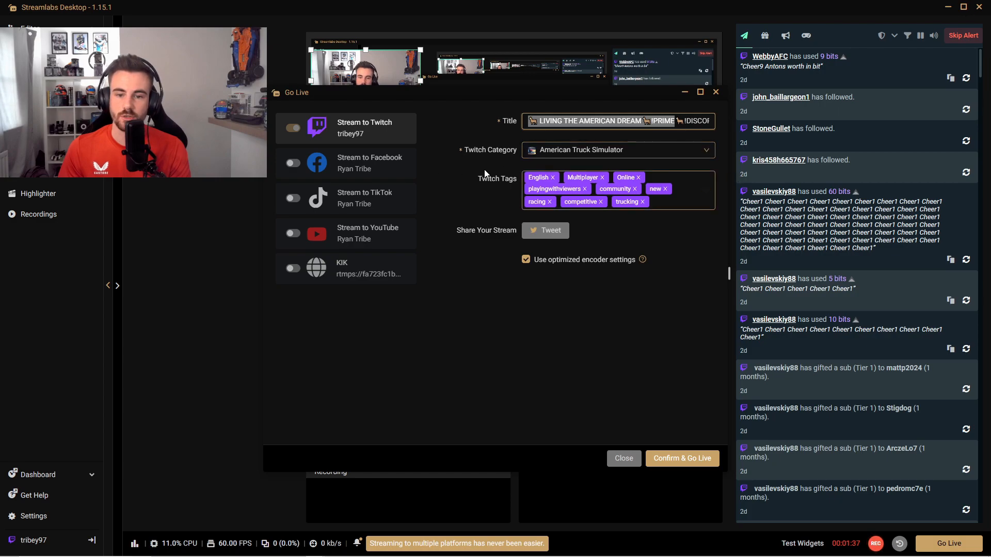
{"action": "left_click", "coordinate": [293, 269]}
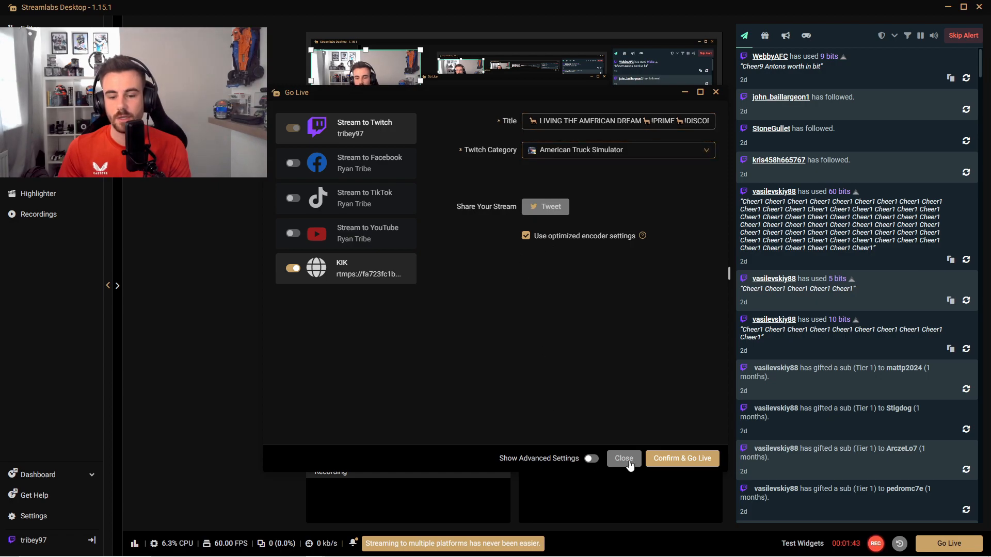
Step: Show the advanced stream settings and enable a different title for Twitch, separate from the common stream title
{"action": "left_click", "coordinate": [591, 460]}
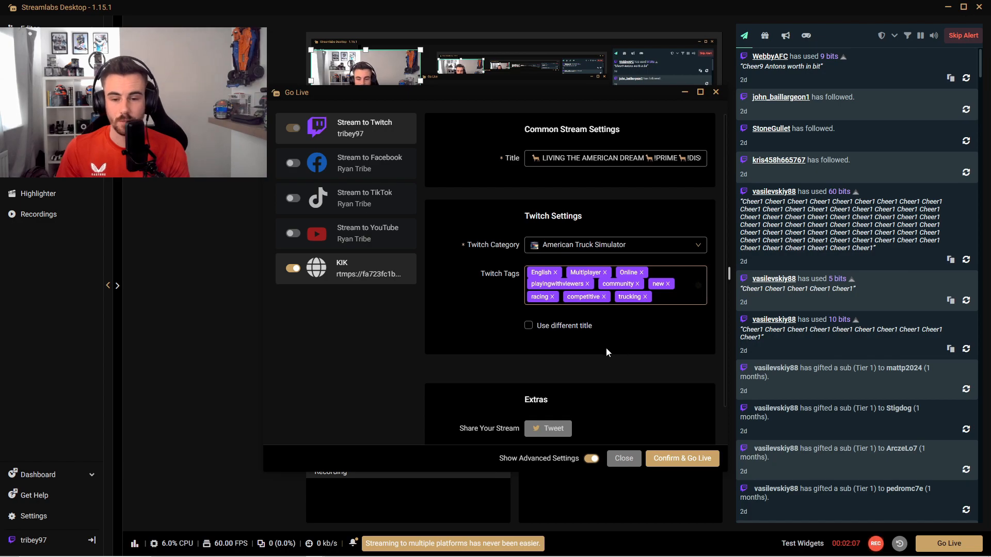
{"action": "left_click", "coordinate": [529, 325]}
{"action": "scroll", "coordinate": [564, 340], "scroll_direction": "down", "scroll_amount": 1}
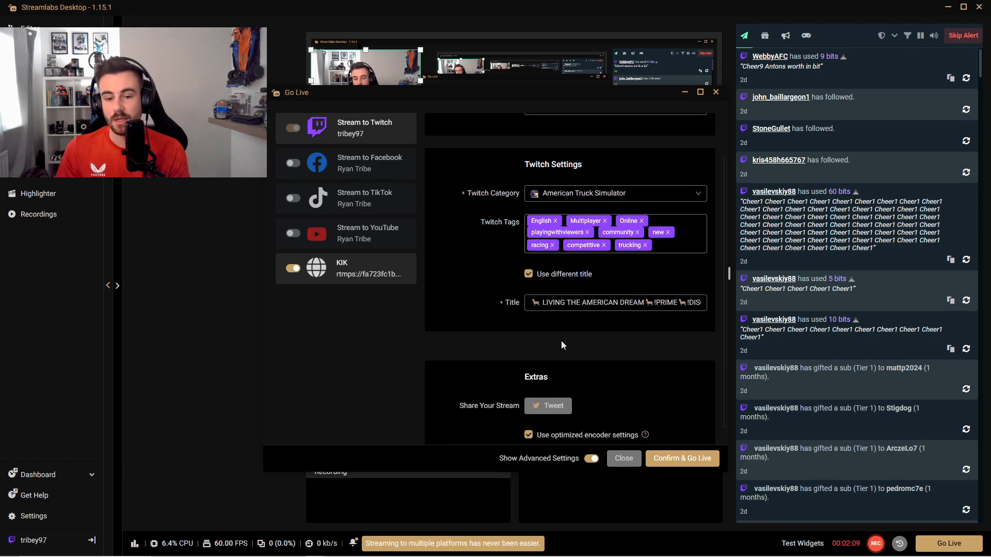
{"action": "left_click", "coordinate": [667, 300]}
{"action": "scroll", "coordinate": [668, 281], "scroll_direction": "up", "scroll_amount": 1}
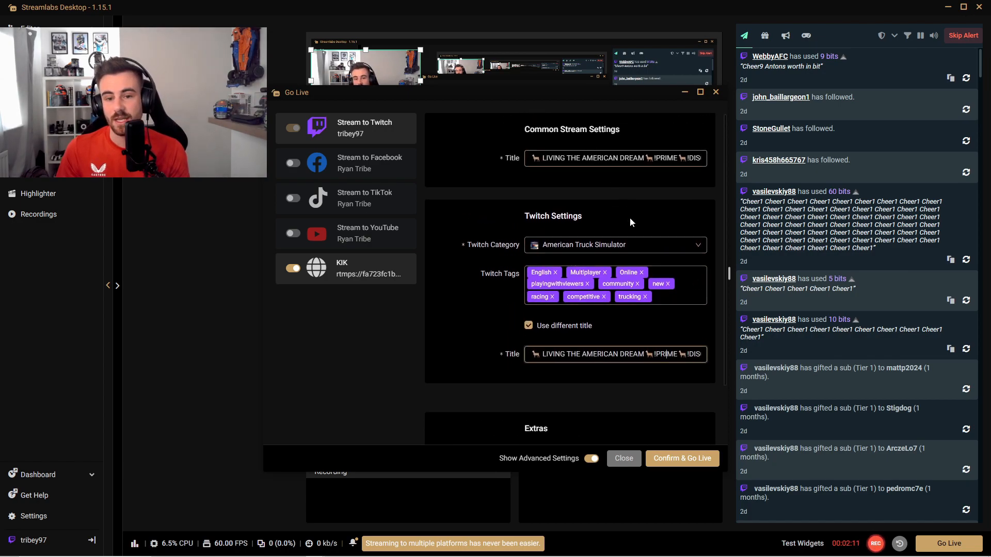
{"action": "left_click", "coordinate": [603, 158]}
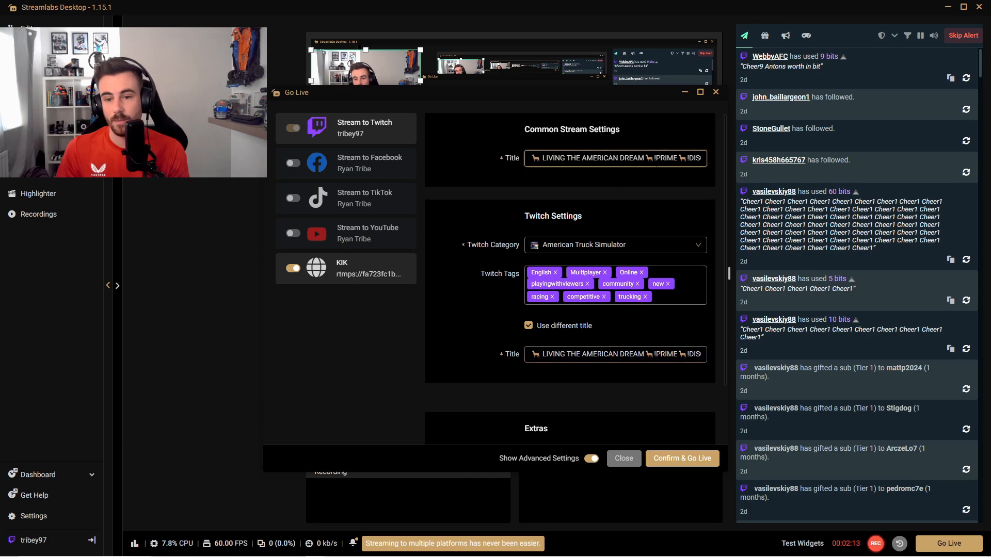
Step: Cut the !PRIME part from the Twitch-specific title so it reads "LIVING THE AMERICAN DREAM DISCORD" with its animal emojis
{"action": "left_click_drag", "start_coordinate": [689, 354], "coordinate": [657, 354]}
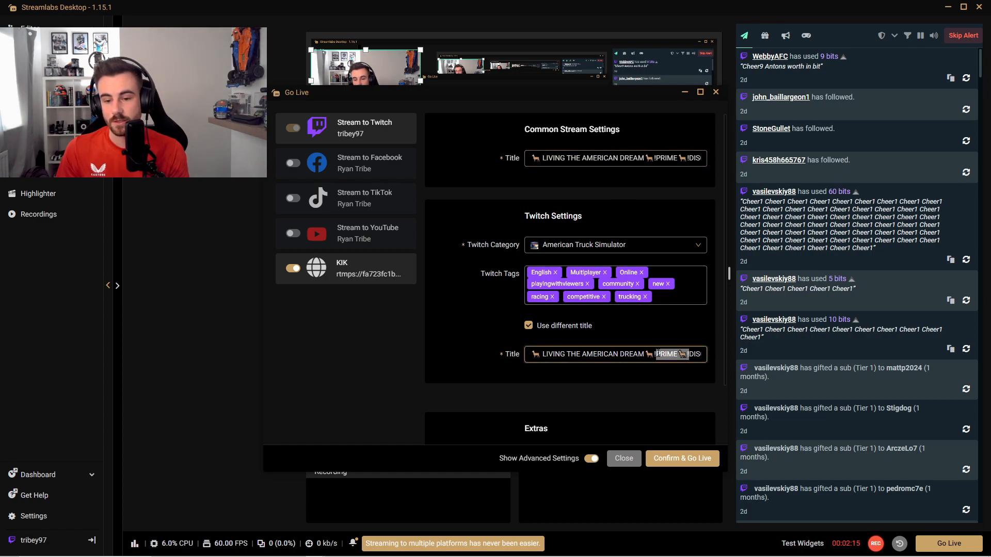
{"action": "key", "text": "BackSpace"}
{"action": "key", "text": "BackSpace"}
{"action": "key", "text": "Delete"}
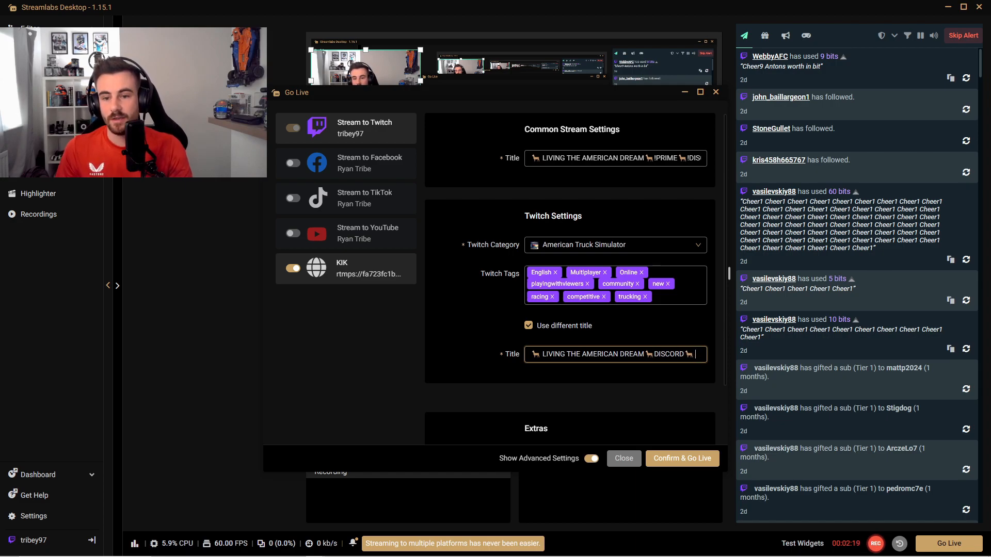
{"action": "left_click", "coordinate": [677, 367]}
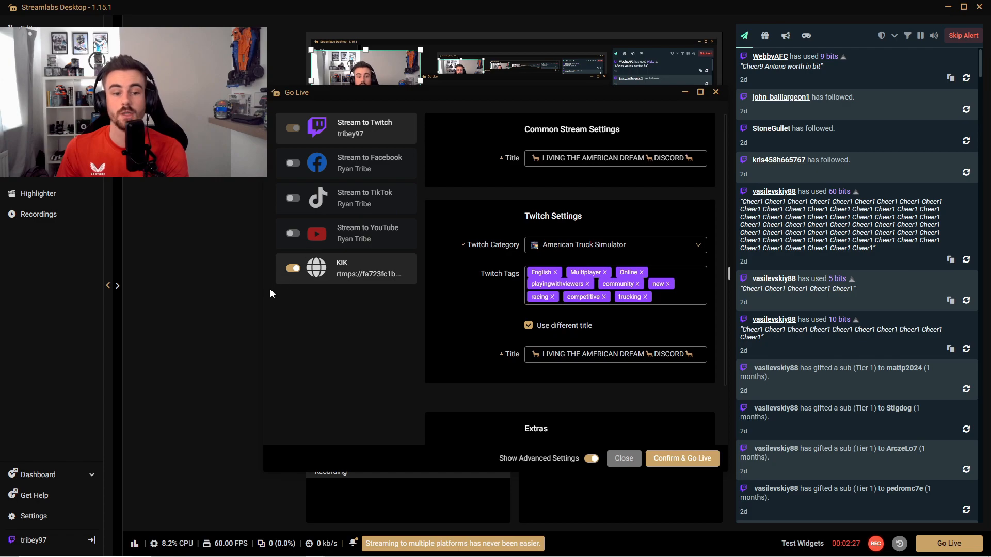
Step: Replace the KIK destination with YouTube, review the YouTube stream settings, and close the Go Live setup without going live
{"action": "left_click", "coordinate": [292, 269]}
{"action": "left_click", "coordinate": [292, 233]}
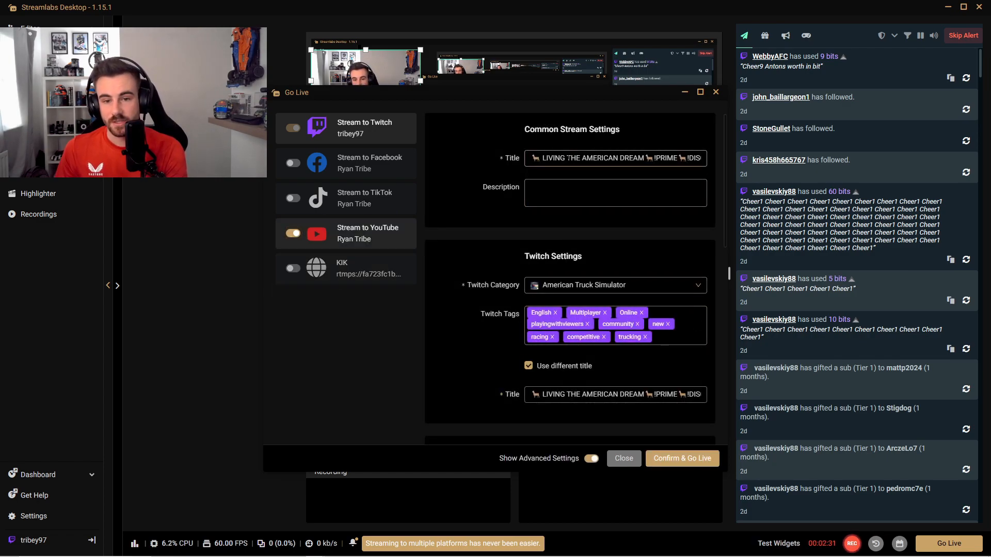
{"action": "scroll", "coordinate": [586, 294], "scroll_direction": "down", "scroll_amount": 5}
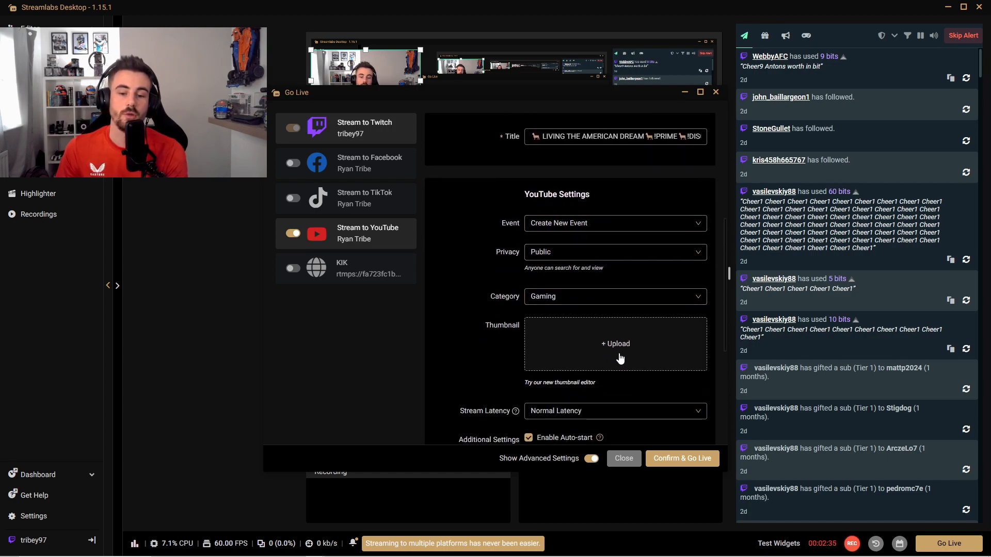
{"action": "scroll", "coordinate": [611, 317], "scroll_direction": "down", "scroll_amount": 1}
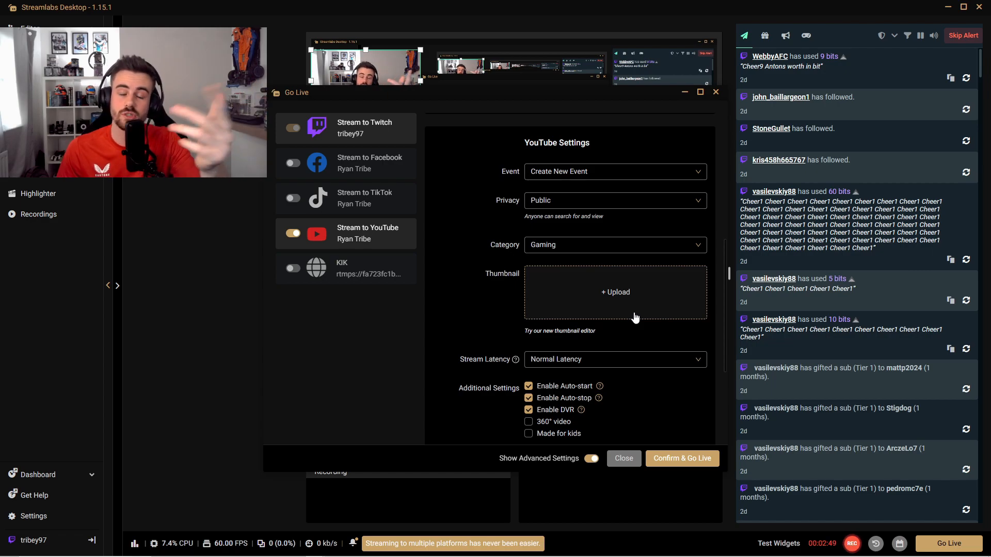
{"action": "left_click", "coordinate": [624, 459]}
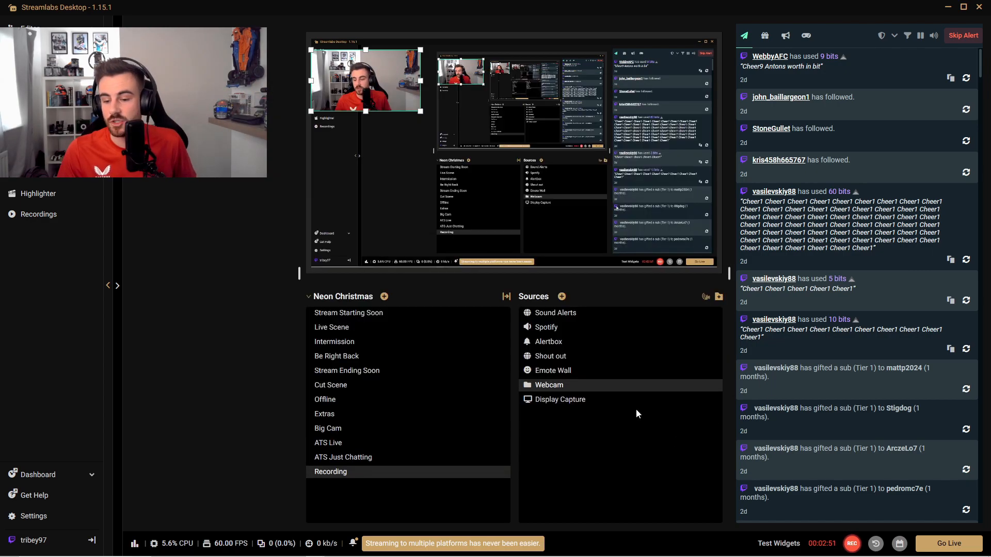